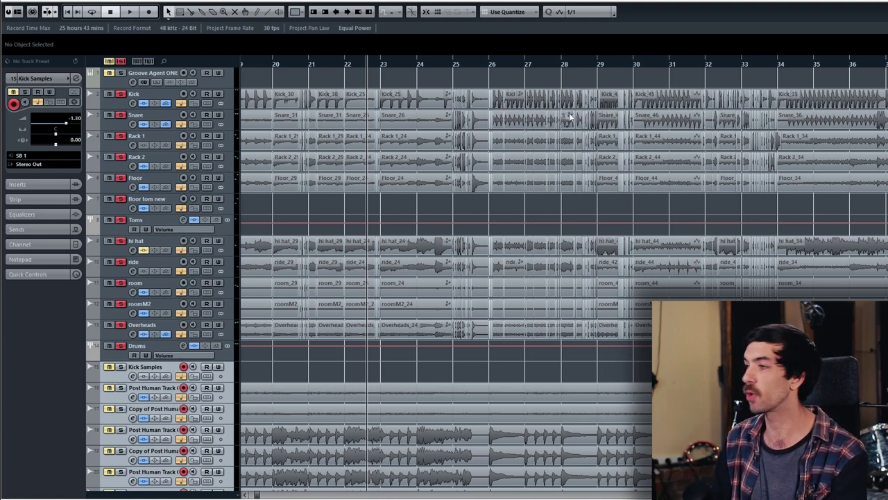
# Play the edited drum tracks from the middle of bar 22, and play a second passage from just after bar 54
pyautogui.press('space')
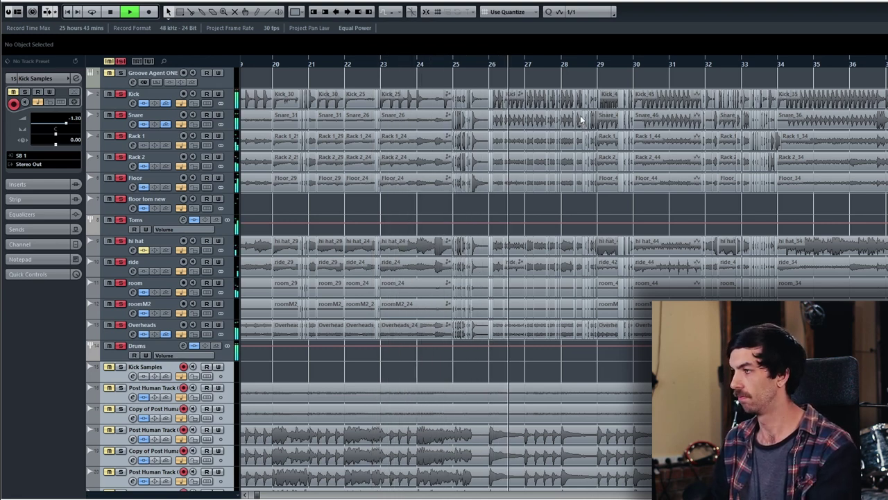
pyautogui.press('space')
pyautogui.hscroll(5, 683, 120)
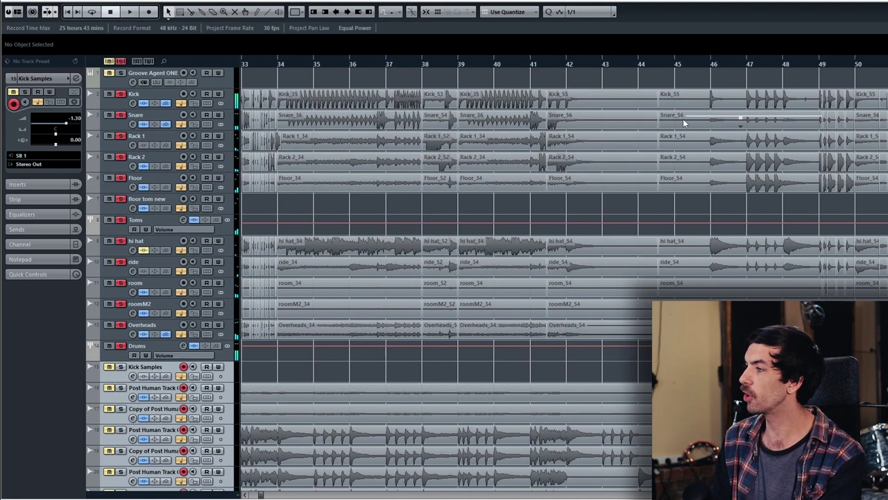
pyautogui.hscroll(5, 683, 120)
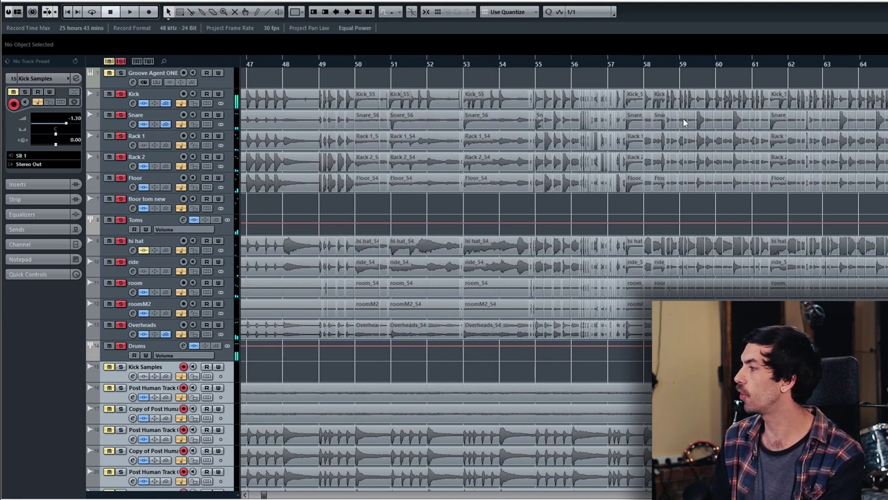
pyautogui.click(509, 66)
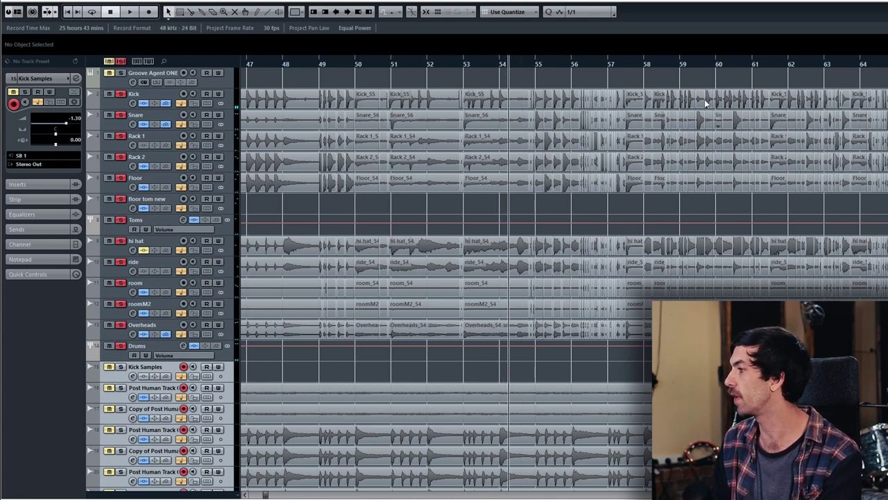
pyautogui.press('space')
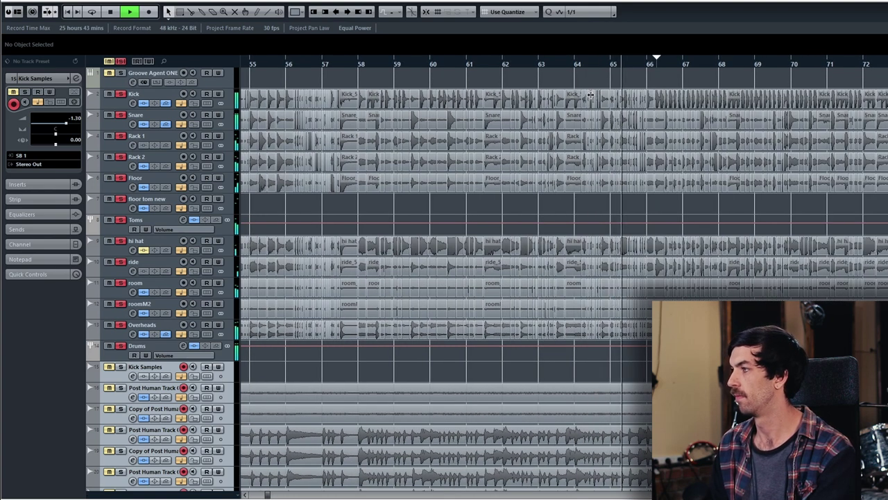
pyautogui.press('space')
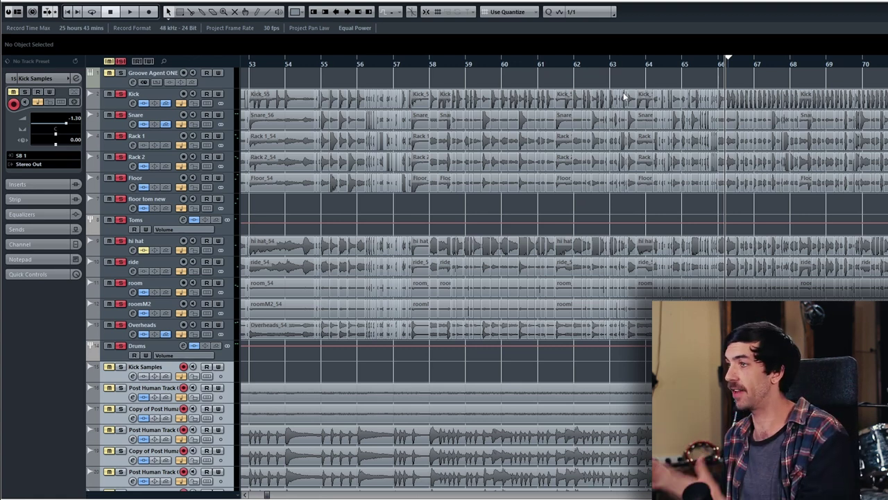
# Return to bar 26 and look closely at the kick and snare events there
pyautogui.hscroll(-5, 605, 125)
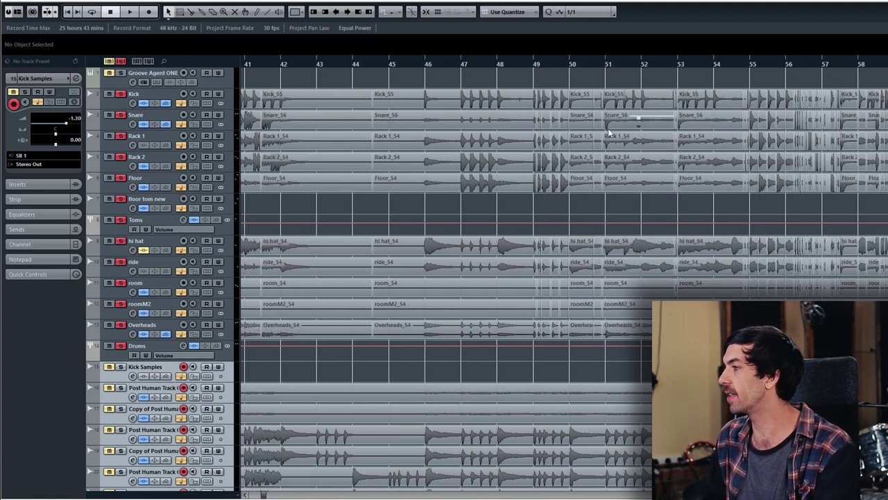
pyautogui.hscroll(-5, 604, 129)
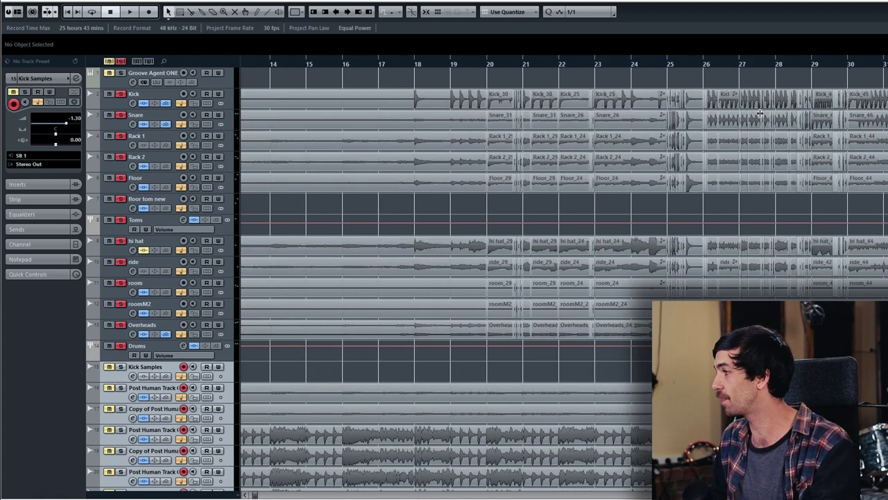
pyautogui.scroll(8, 728, 99)
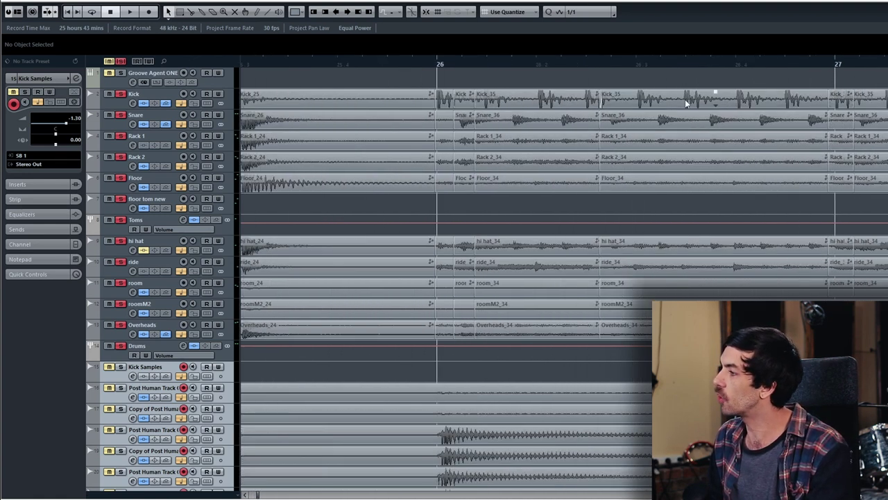
pyautogui.scroll(-4, 685, 103)
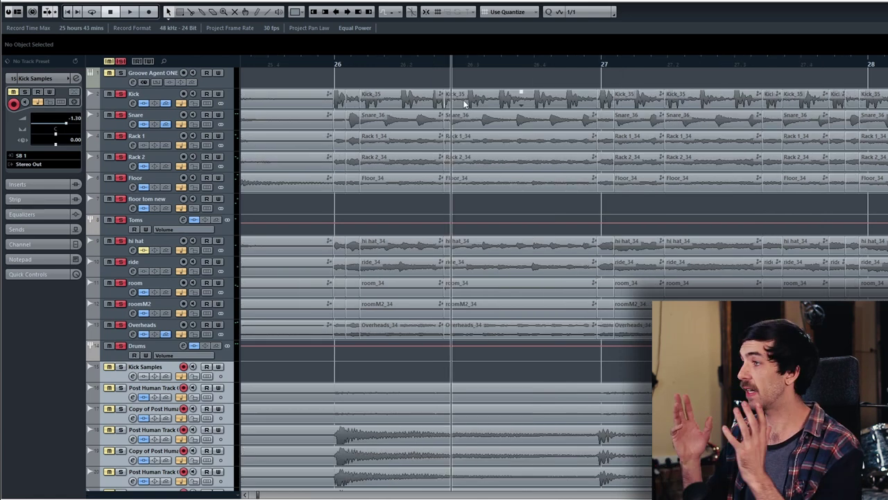
pyautogui.press('h')
pyautogui.press('h')
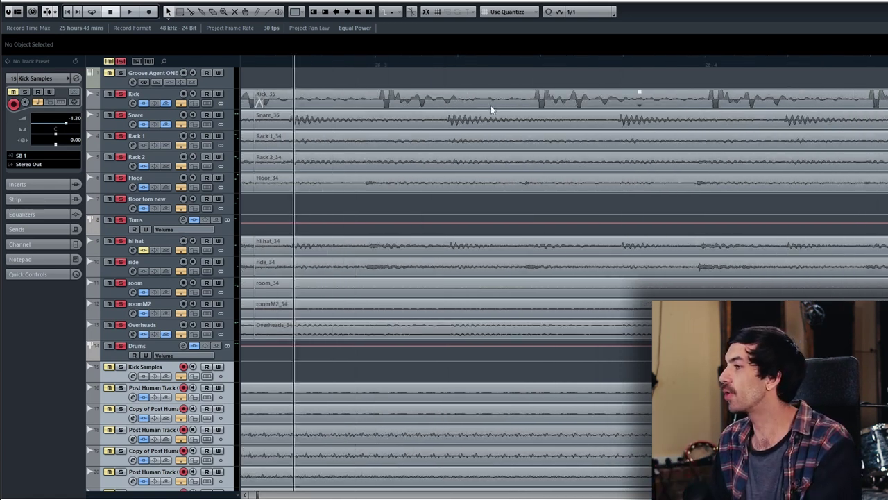
# Place the playhead on successive snare hits around beats 3 and 4 of bar 26 to compare their timing
pyautogui.hscroll(-1, 442, 115)
pyautogui.scroll(2, 467, 120)
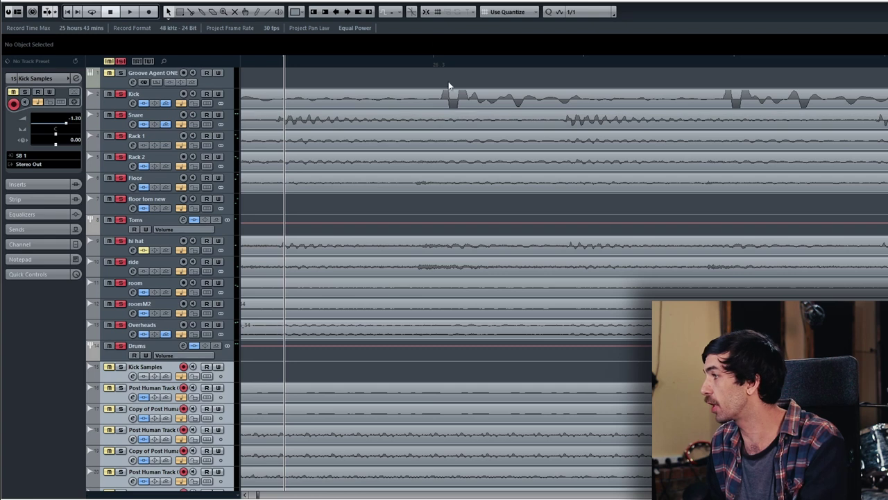
pyautogui.scroll(-1, 448, 73)
pyautogui.click(437, 65)
pyautogui.click(637, 67)
pyautogui.click(525, 67)
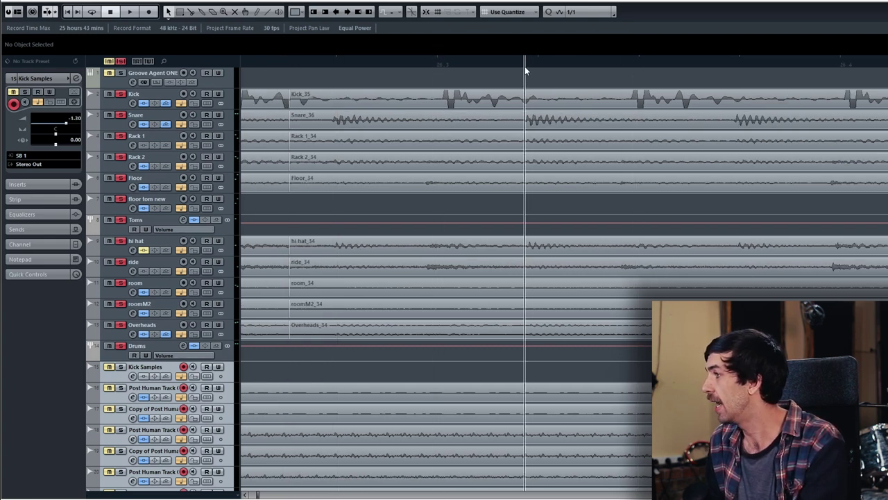
pyautogui.moveTo(726, 81)
pyautogui.mouseDown()
pyautogui.moveTo(736, 75)
pyautogui.moveTo(728, 74)
pyautogui.mouseUp()
pyautogui.hscroll(3, 749, 124)
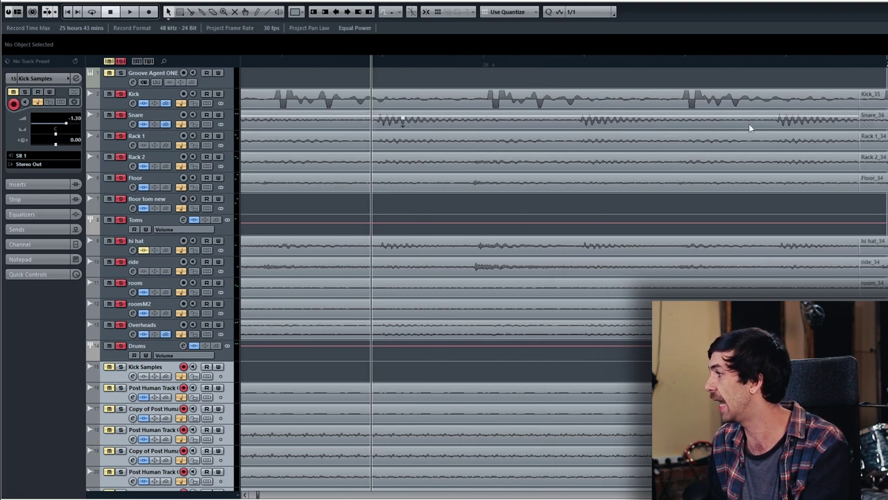
# Play the drum passage from just before bar 39 and replay it from around bar 40
pyautogui.press('g')
pyautogui.press('g')
pyautogui.press('g')
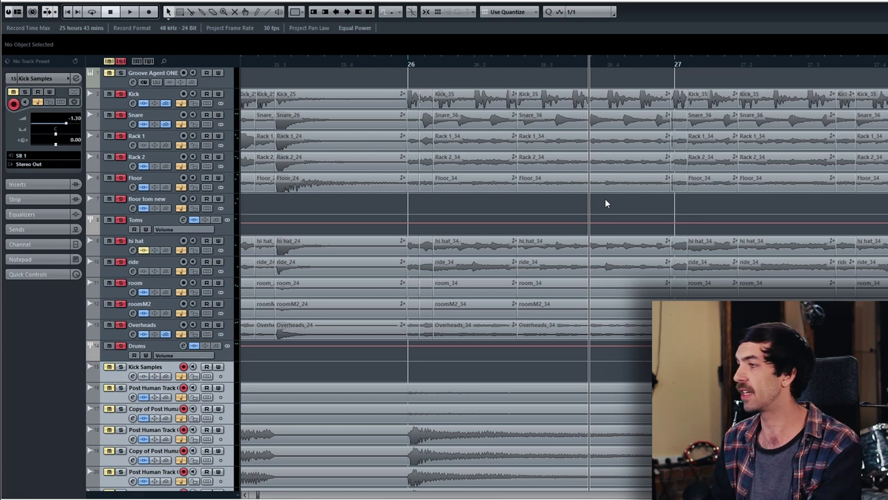
pyautogui.keyDown('ctrl'); pyautogui.scroll(-2, 579, 140); pyautogui.keyUp('ctrl')
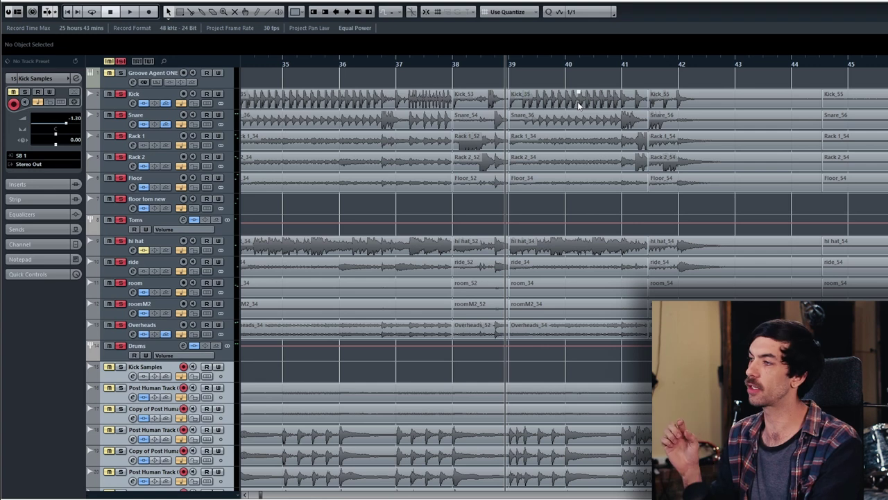
pyautogui.press('space')
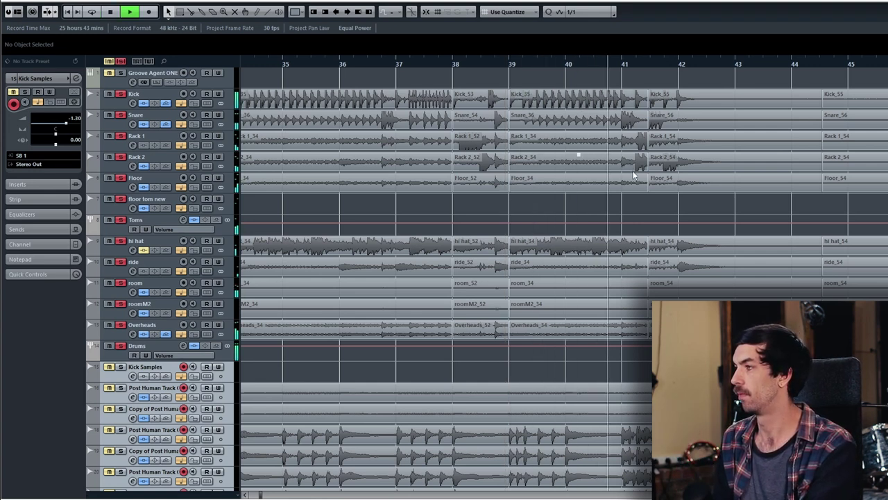
pyautogui.press('space')
pyautogui.moveTo(529, 62); pyautogui.dragTo(568, 62)
pyautogui.press('space')
pyautogui.press('space')
pyautogui.click(575, 64)
pyautogui.press('space')
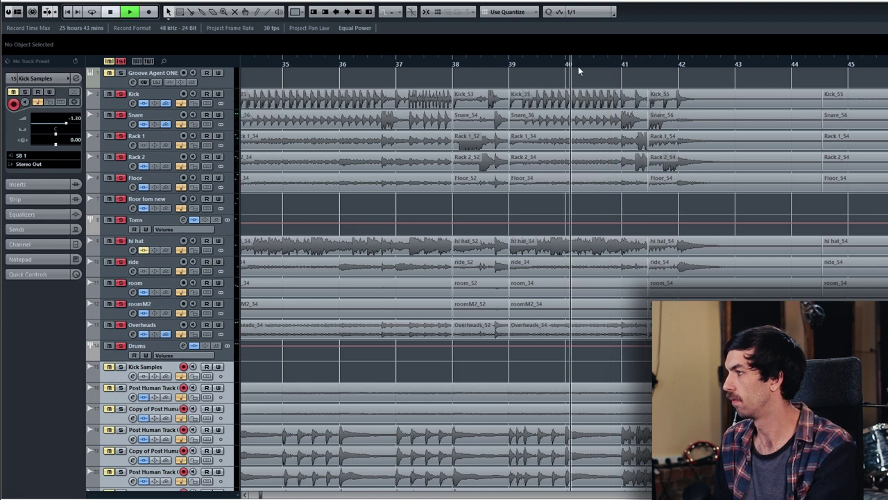
pyautogui.press('space')
# Play the drum tracks starting just before bar 26
pyautogui.moveTo(575, 64); pyautogui.dragTo(339, 63)
pyautogui.click(341, 64)
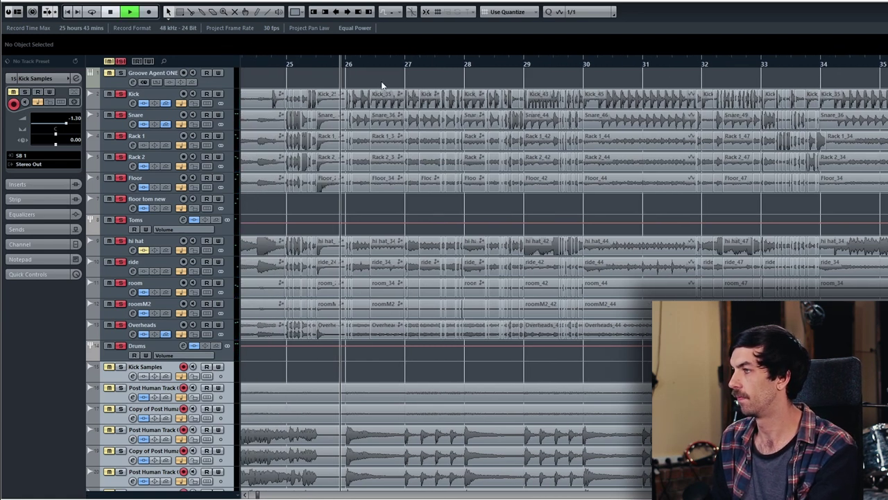
pyautogui.press('space')
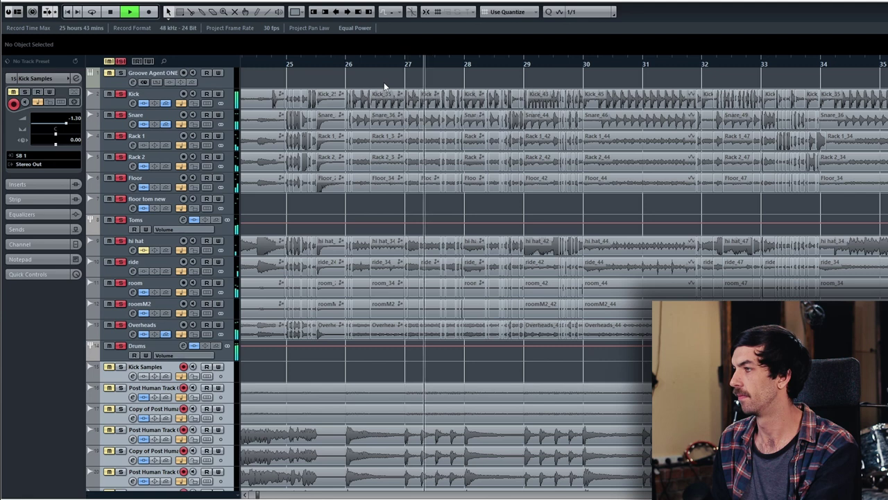
pyautogui.press('space')
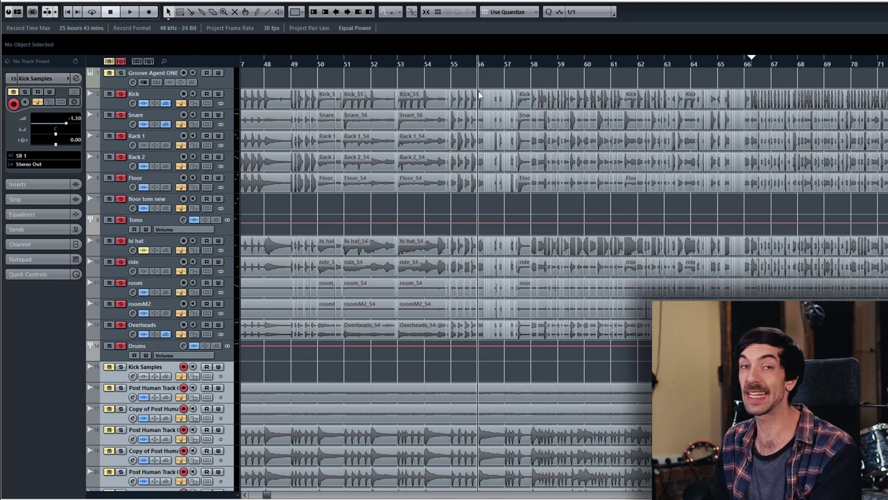
# Examine how the drum events are sliced around bar 56, up close and in context
pyautogui.press('h')
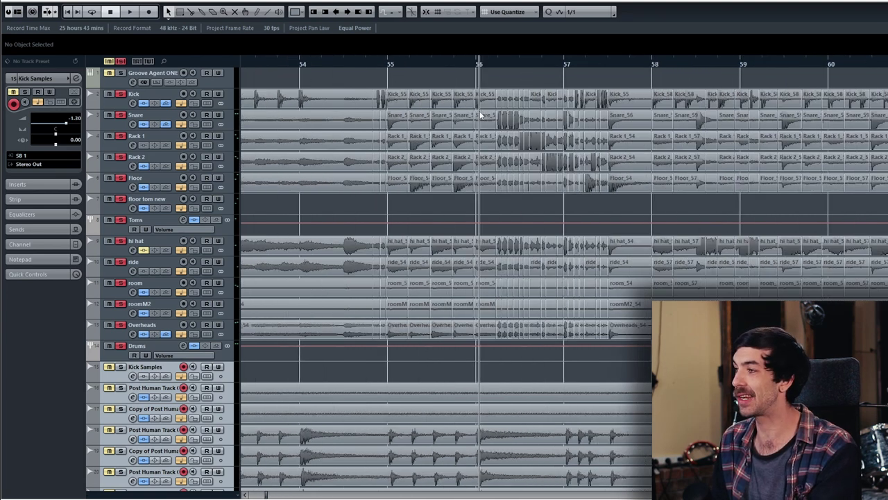
pyautogui.press('h')
pyautogui.press('h')
pyautogui.press('h')
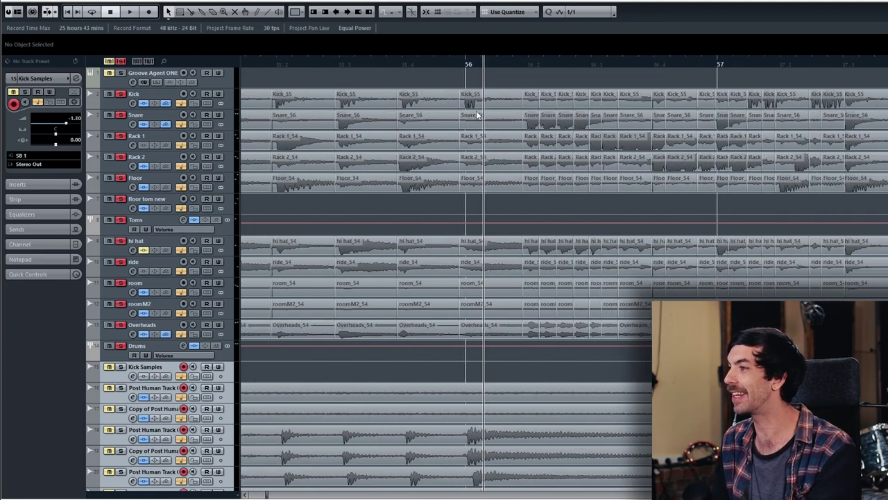
pyautogui.press('g')
pyautogui.press('g')
pyautogui.press('g')
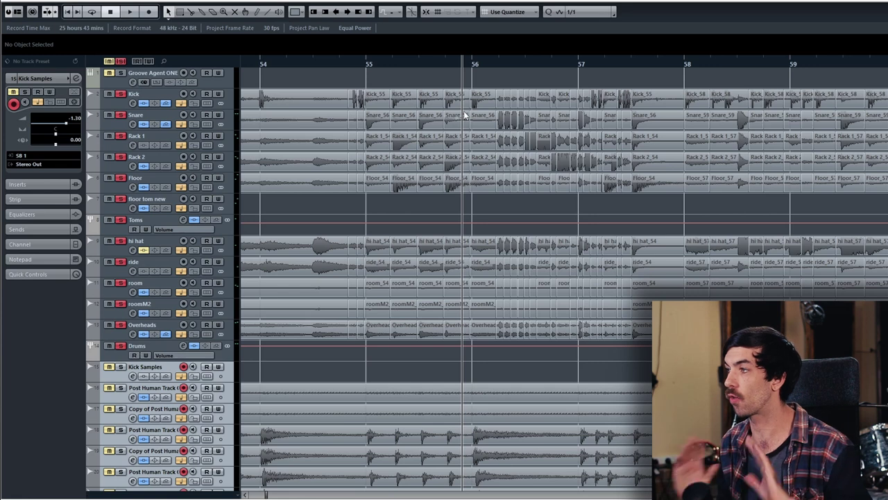
# Place the playhead on successive snare slices of the fill around beats 2 and 3 of bar 56 to check their timing
pyautogui.click(363, 64)
pyautogui.click(321, 57)
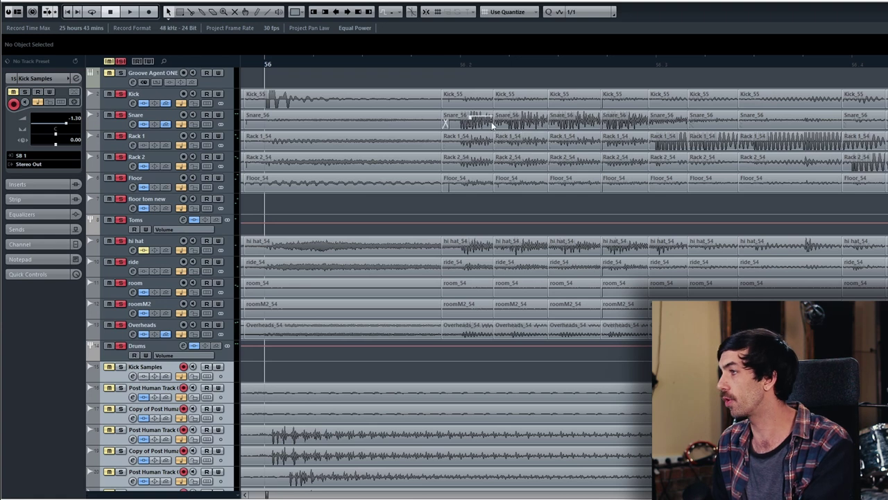
pyautogui.scroll(1, 493, 131)
pyautogui.click(447, 60)
pyautogui.click(518, 64)
pyautogui.moveTo(530, 64); pyautogui.dragTo(664, 74)
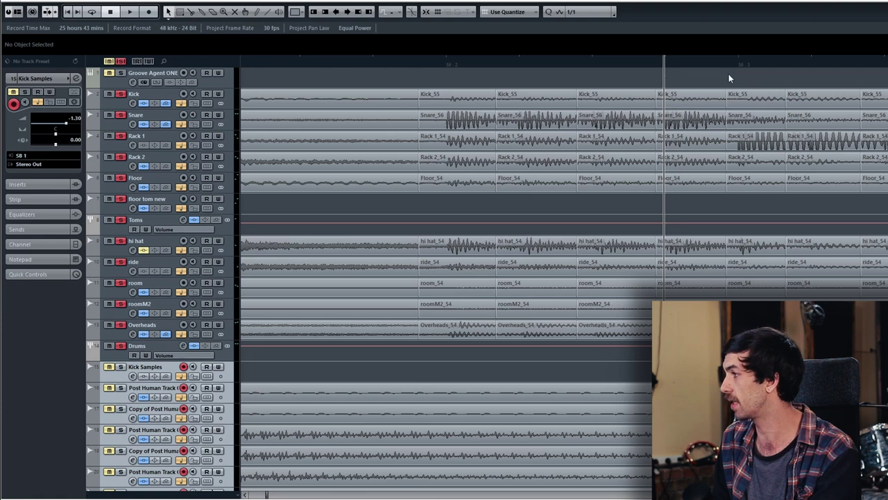
pyautogui.scroll(-1, 673, 122)
pyautogui.scroll(3, 673, 118)
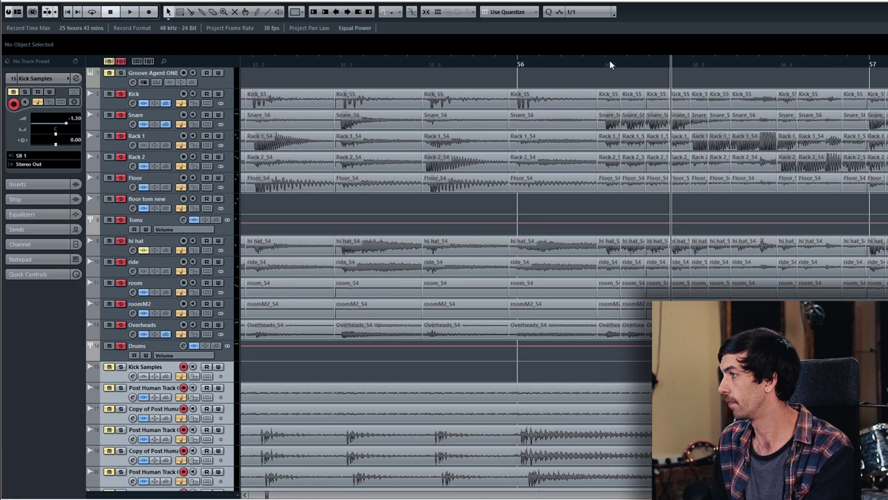
# Play the drum fill leading into bar 58, replay it from between bars 54 and 55, and return the playhead there
pyautogui.moveTo(611, 65); pyautogui.dragTo(280, 61)
pyautogui.scroll(-4, 538, 120)
pyautogui.press('space')
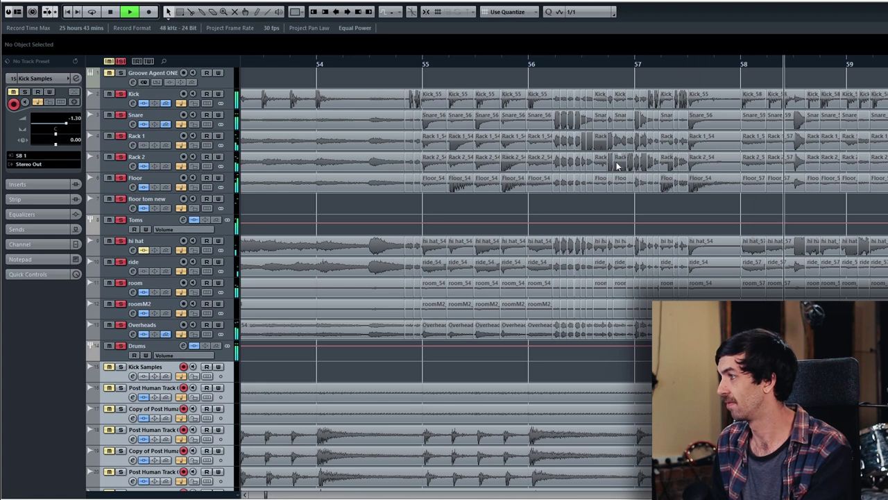
pyautogui.press('space')
pyautogui.click(391, 61)
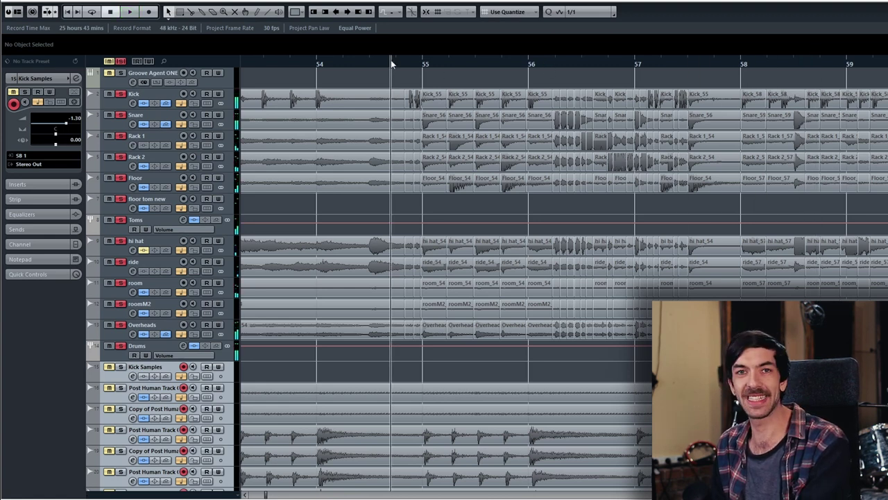
pyautogui.press('space')
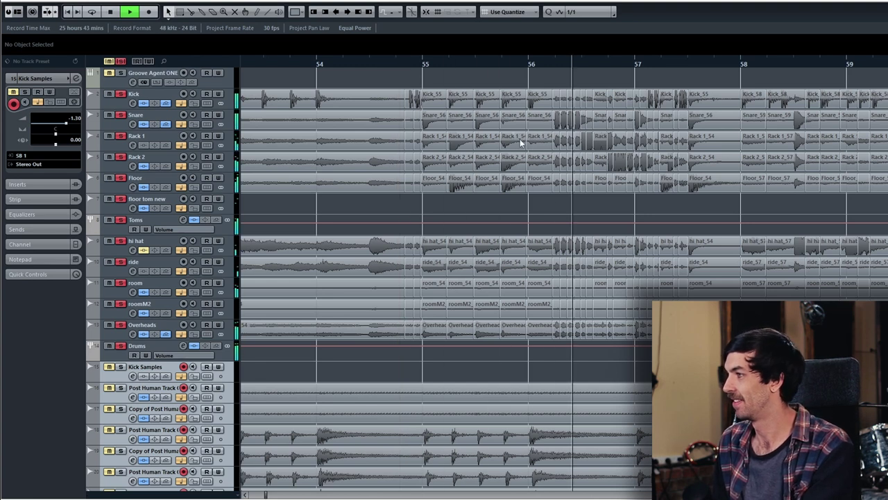
pyautogui.press('space')
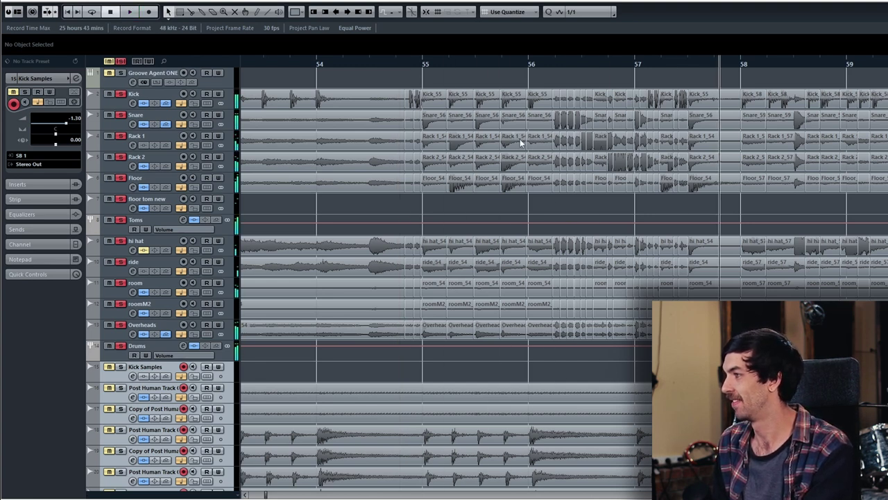
pyautogui.click(392, 63)
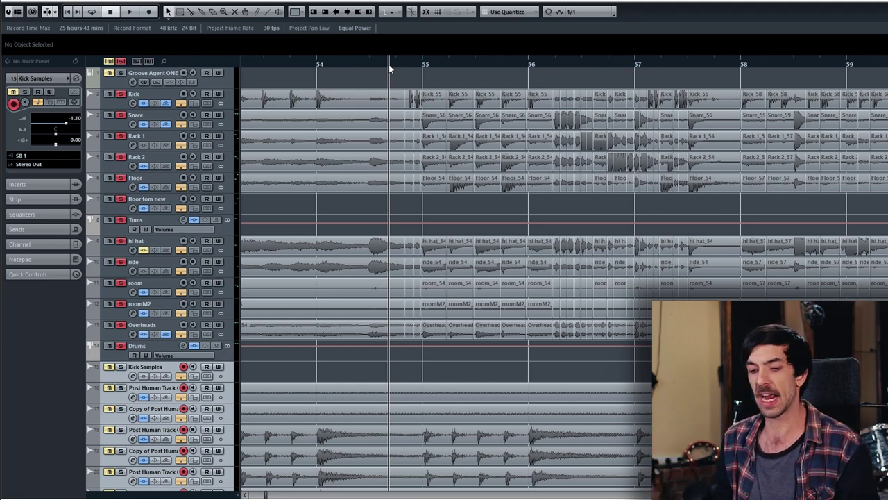
# Position the playhead just before bar 58 and view the sliced drum events that follow
pyautogui.hscroll(3, 690, 143)
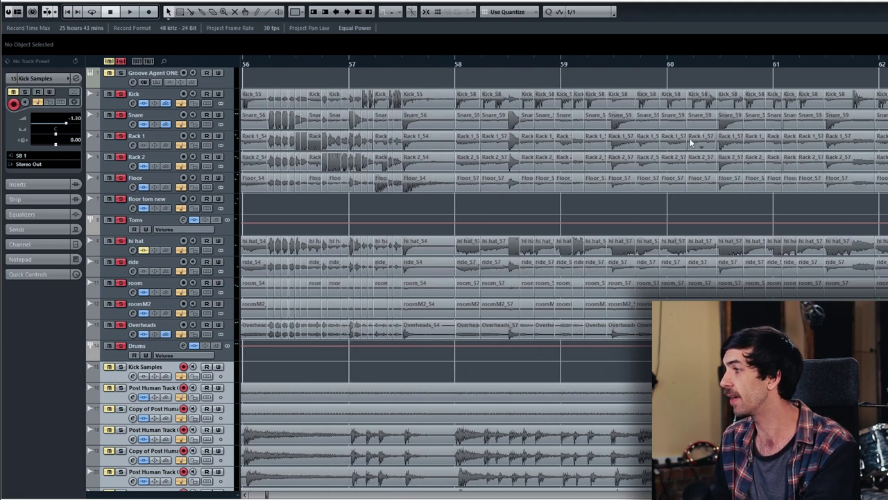
pyautogui.moveTo(439, 59); pyautogui.dragTo(446, 60)
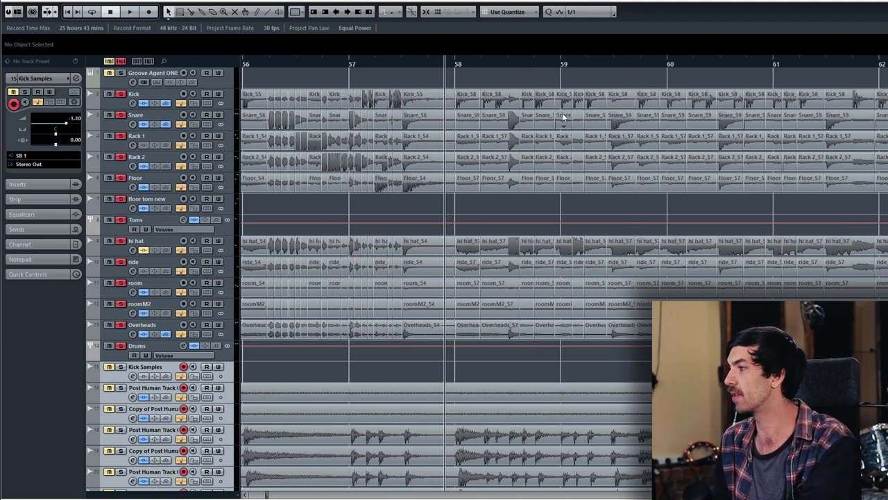
pyautogui.scroll(-1, 562, 113)
pyautogui.hscroll(1, 549, 110)
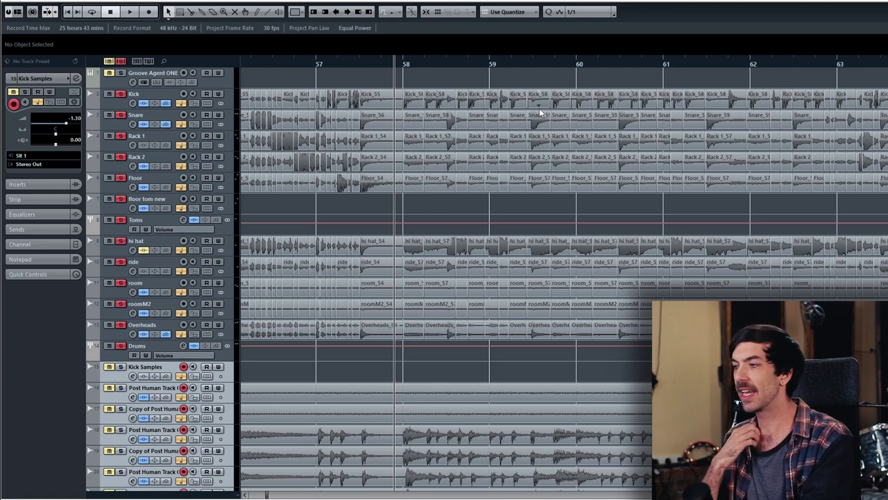
# Play the edited drums from just before bar 58 past bar 61, then stop playback
pyautogui.scroll(2, 539, 109)
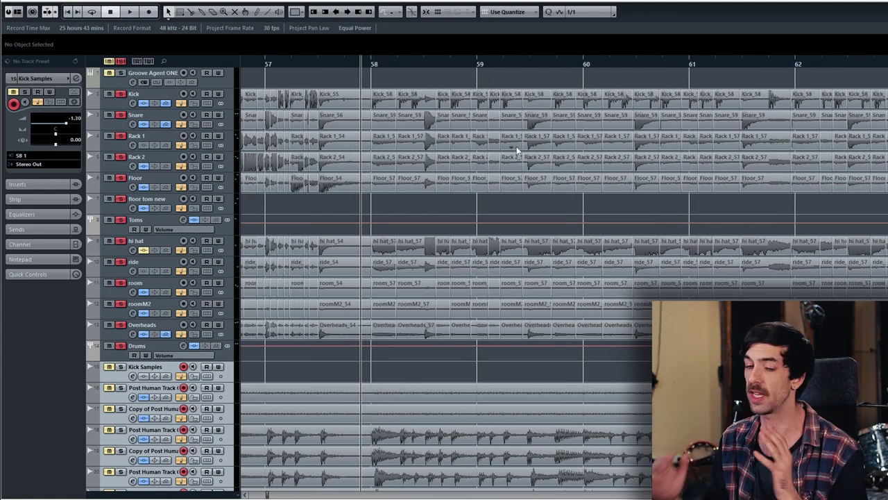
pyautogui.press('space')
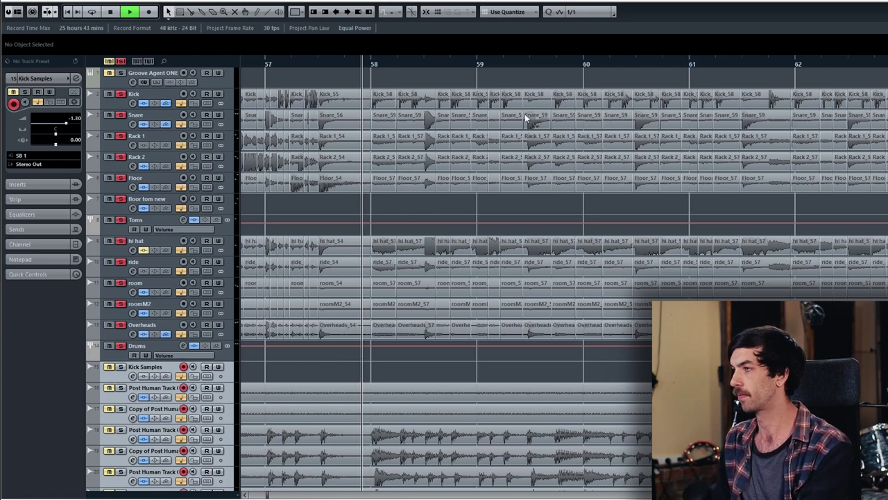
pyautogui.press('space')
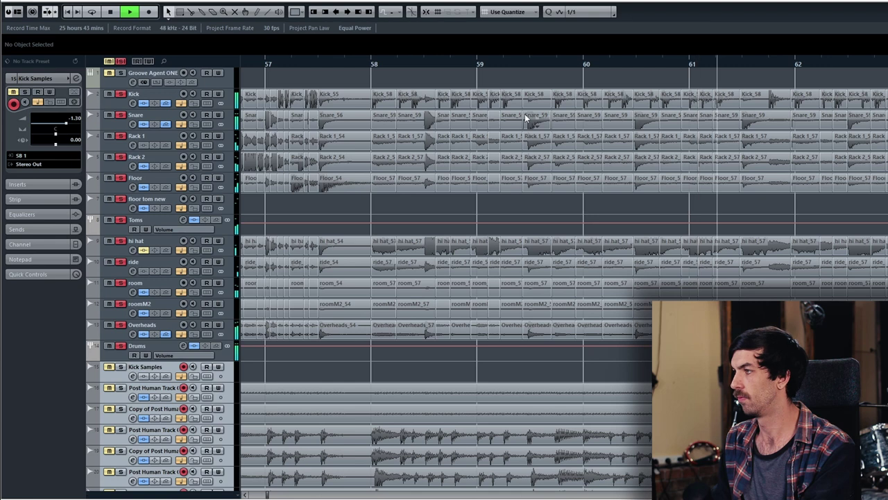
pyautogui.press('space')
# Place the playhead on the kick hits in bar 59, chiefly around beat 4, and compare them with the Post Human tracks below
pyautogui.moveTo(488, 61)
pyautogui.mouseDown()
pyautogui.moveTo(532, 59)
pyautogui.moveTo(529, 83)
pyautogui.moveTo(488, 76)
pyautogui.mouseUp()
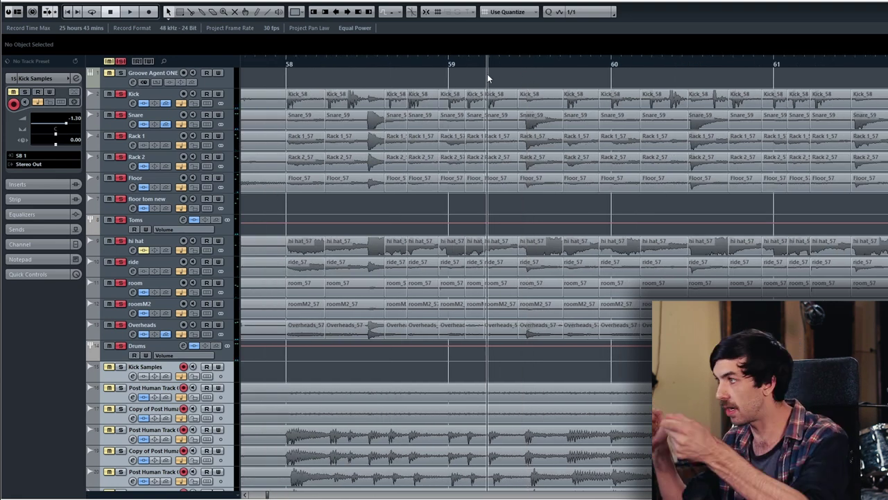
pyautogui.scroll(3, 580, 77)
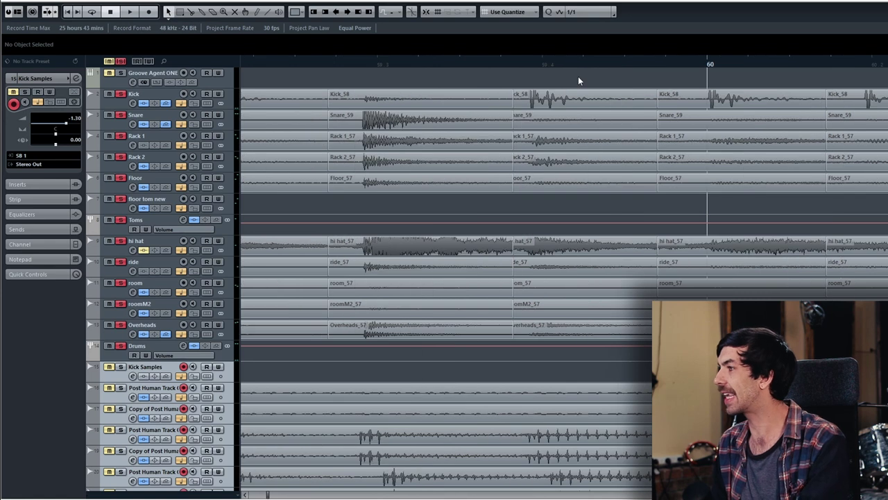
pyautogui.moveTo(545, 65)
pyautogui.mouseDown()
pyautogui.moveTo(521, 64)
pyautogui.moveTo(540, 67)
pyautogui.mouseUp()
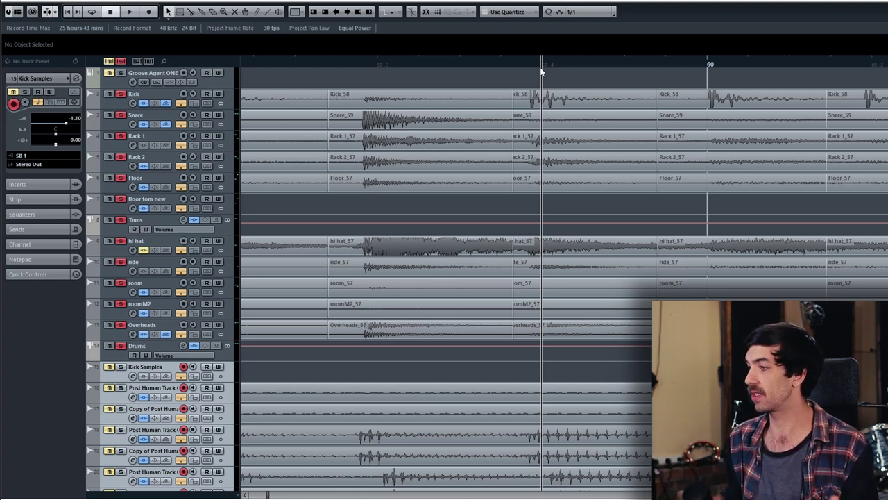
pyautogui.scroll(-4, 587, 160)
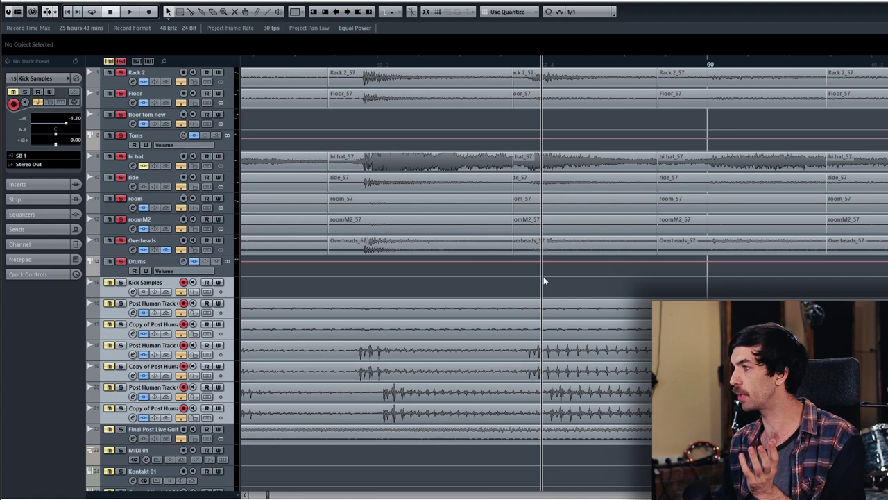
pyautogui.moveTo(532, 66); pyautogui.dragTo(532, 64)
pyautogui.scroll(3, 551, 148)
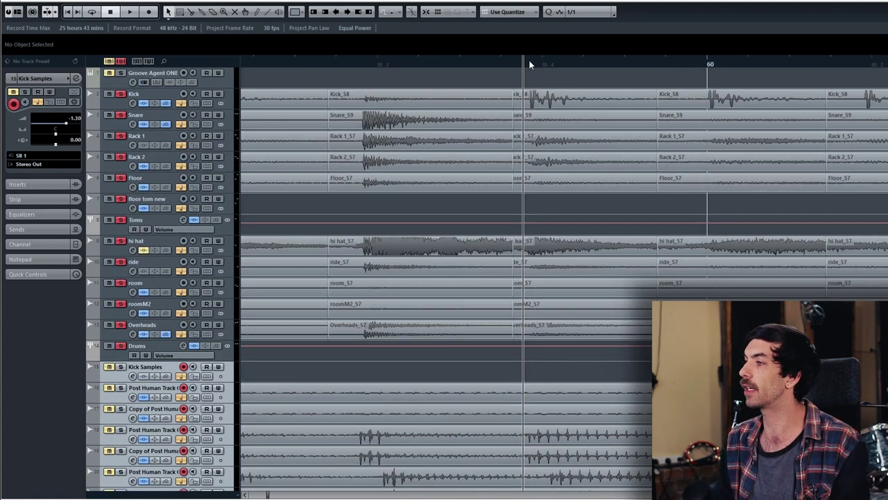
# Solo the selected Kick Samples and Post Human tracks along with the drums and play from just before bar 55 until late in bar 65
pyautogui.moveTo(504, 64); pyautogui.dragTo(505, 10)
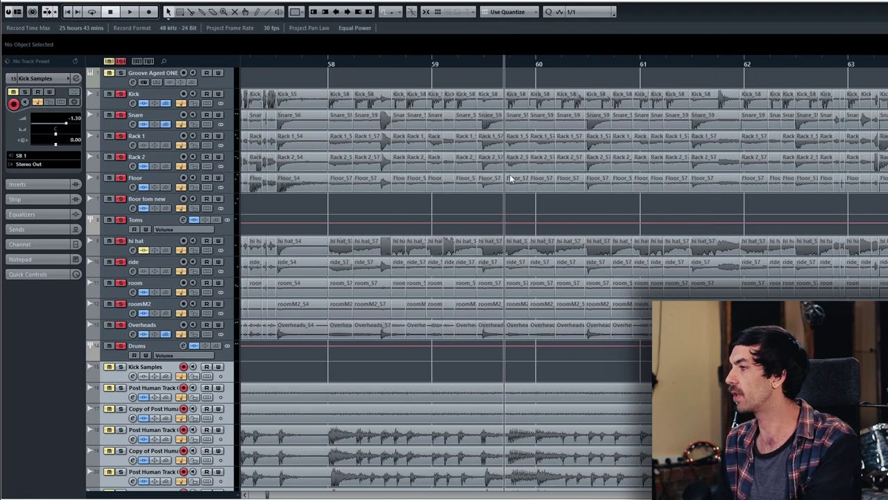
pyautogui.hscroll(-3, 510, 179)
pyautogui.moveTo(363, 55); pyautogui.dragTo(370, 55)
pyautogui.scroll(-5, 360, 209)
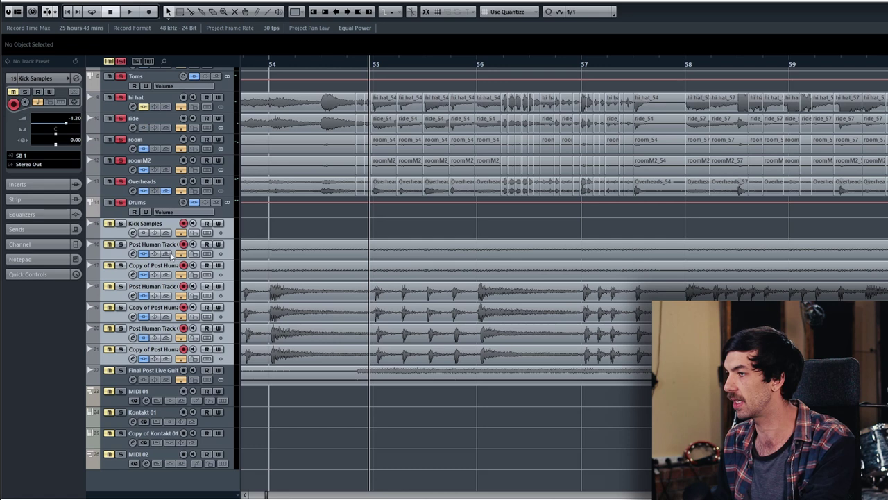
pyautogui.press('s')
pyautogui.press('space')
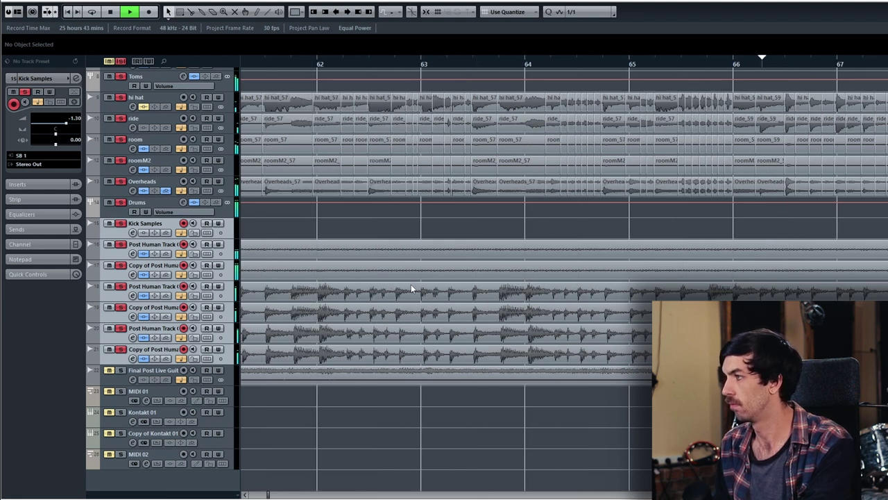
pyautogui.press('space')
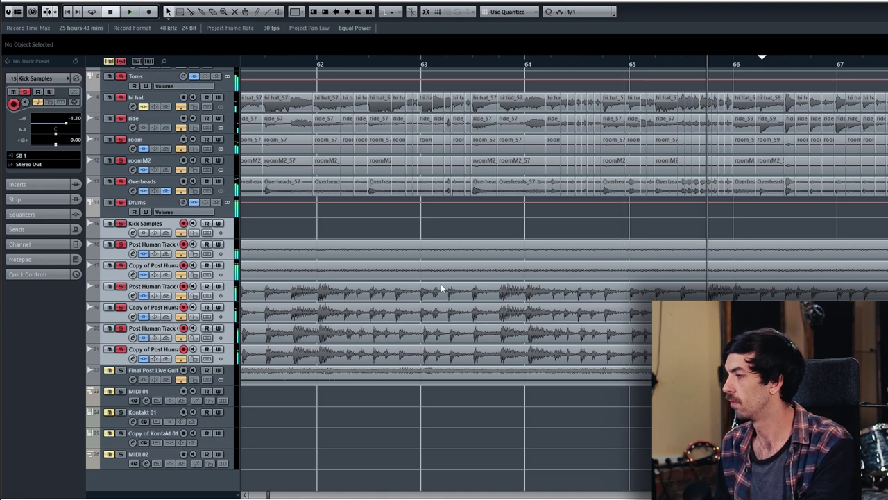
# Look over the sliced drum events across the song, from around bars 25 to 41 and on to bars 73 to 80
pyautogui.scroll(-2, 363, 208)
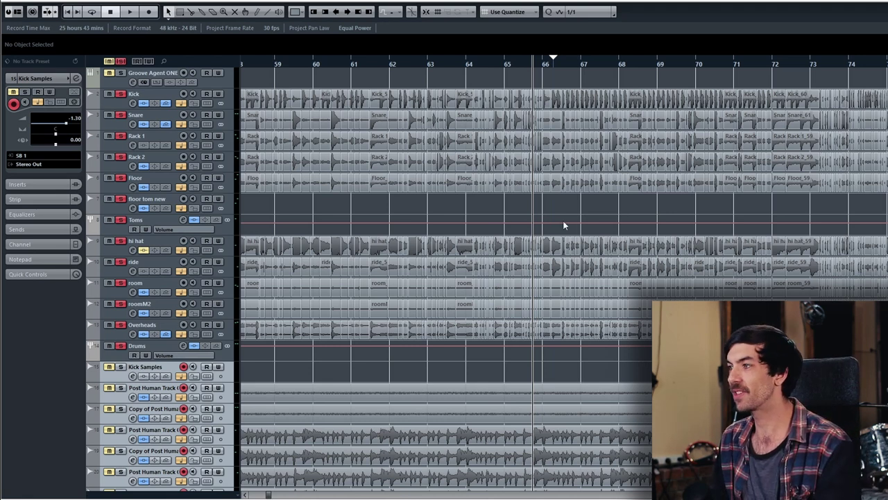
pyautogui.hscroll(-6, 539, 210)
pyautogui.hscroll(-4, 486, 248)
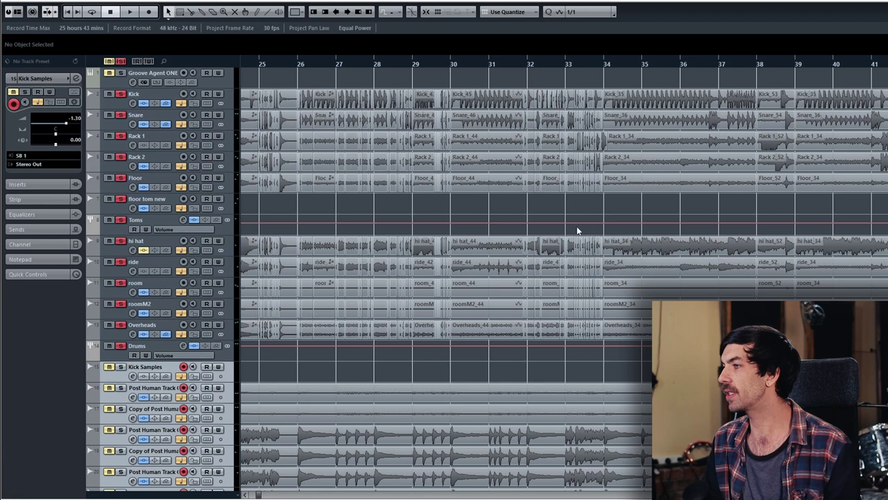
pyautogui.press('g')
pyautogui.press('g')
pyautogui.press('g')
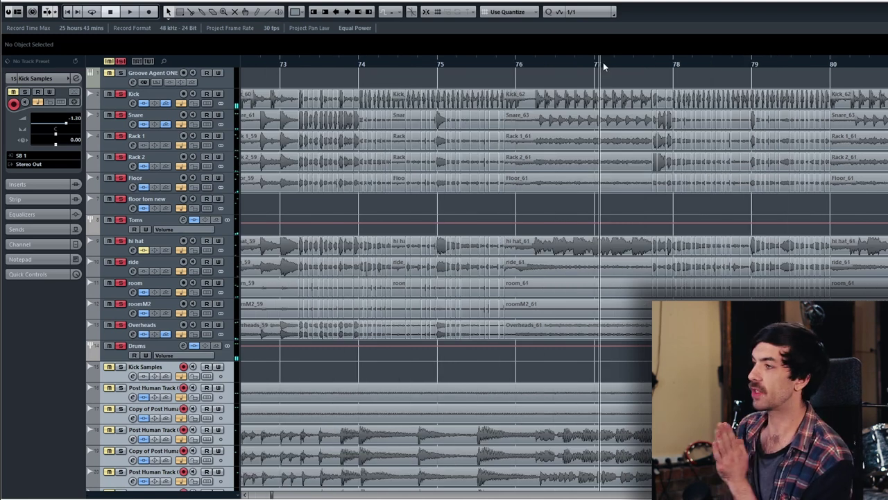
# Play the fast kick section from just after bar 77 and stop
pyautogui.hscroll(3, 632, 111)
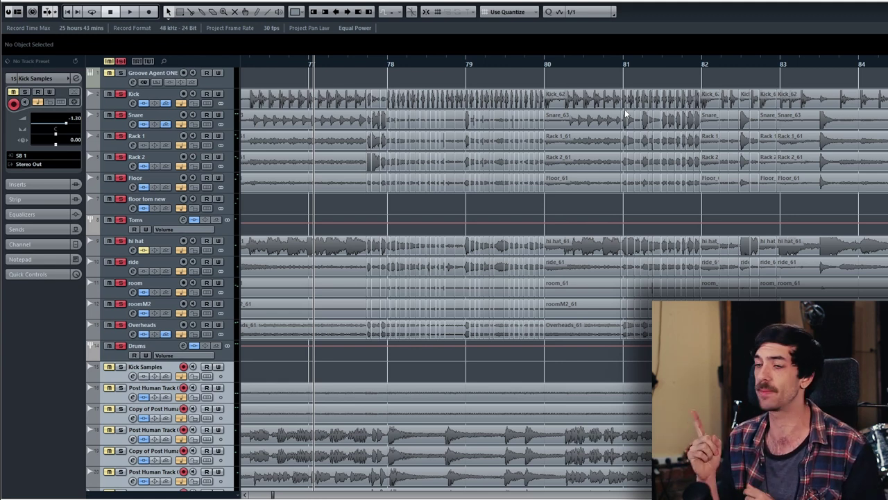
pyautogui.press('space')
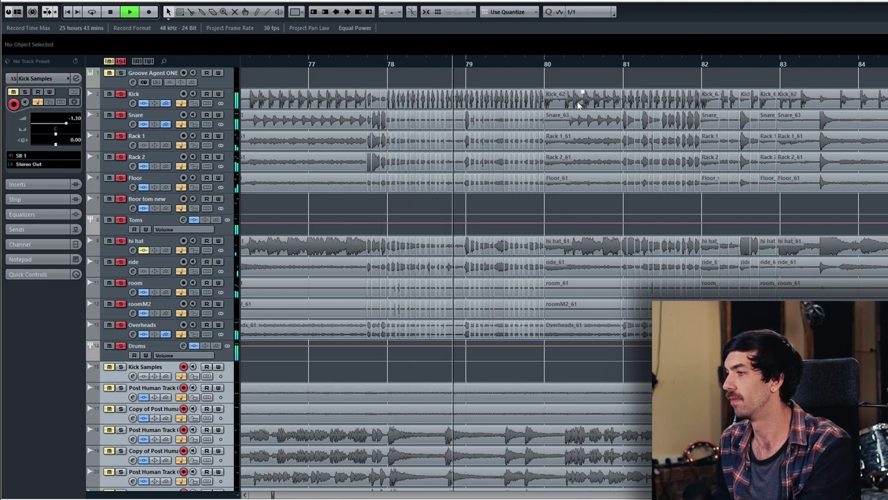
pyautogui.press('space')
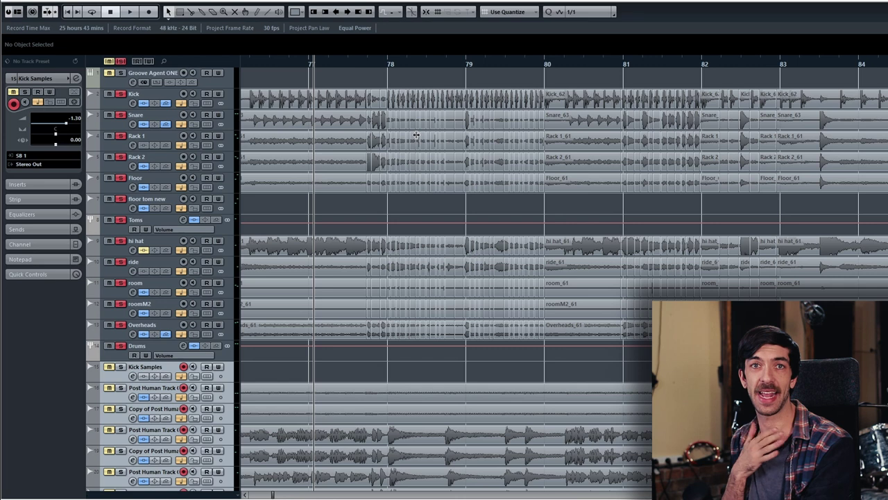
# Delete the drum slices between bars 78 and 80 on all drum tracks and extend the remaining event at bar 78 up to bar 80
pyautogui.scroll(6, 405, 110)
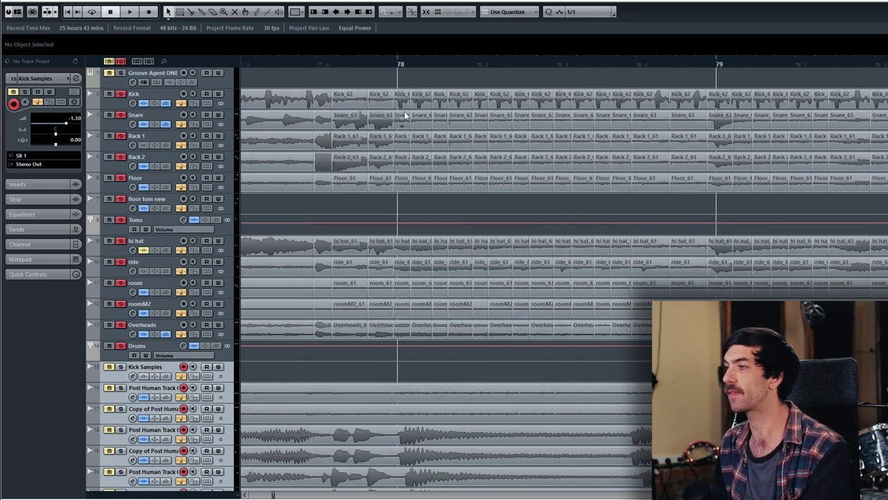
pyautogui.scroll(-1, 405, 111)
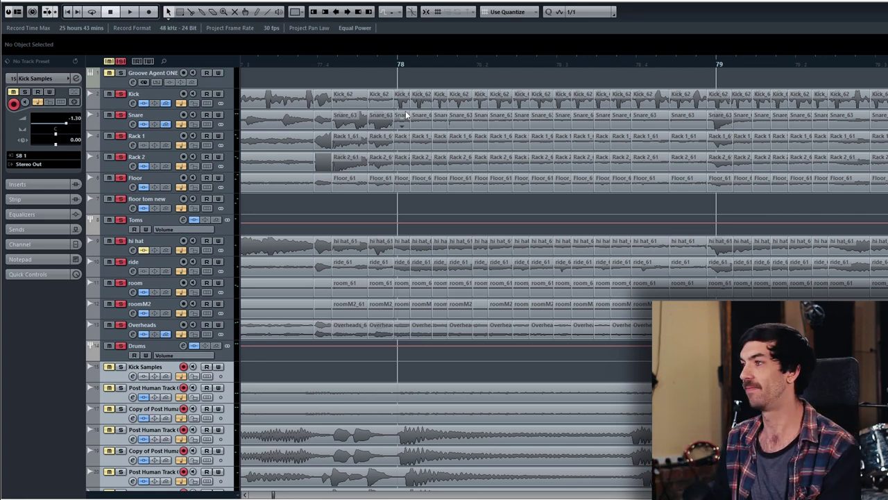
pyautogui.scroll(-3, 429, 110)
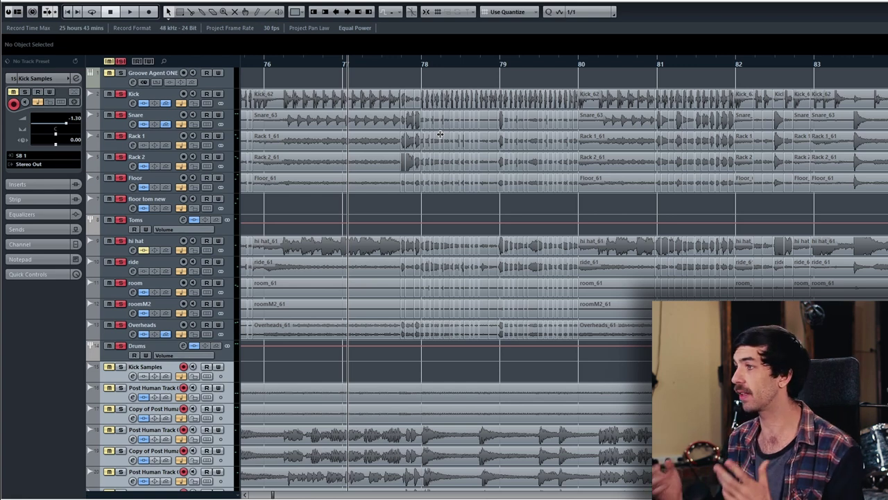
pyautogui.scroll(4, 417, 104)
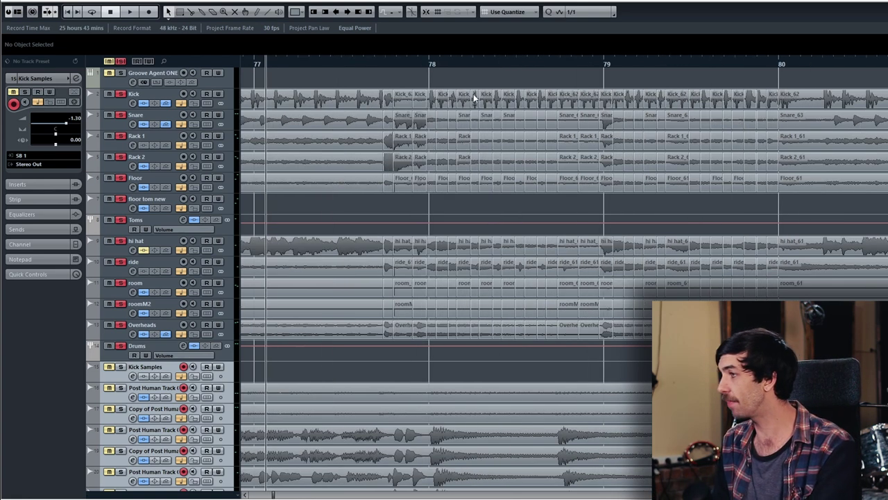
pyautogui.moveTo(439, 86); pyautogui.dragTo(779, 361)
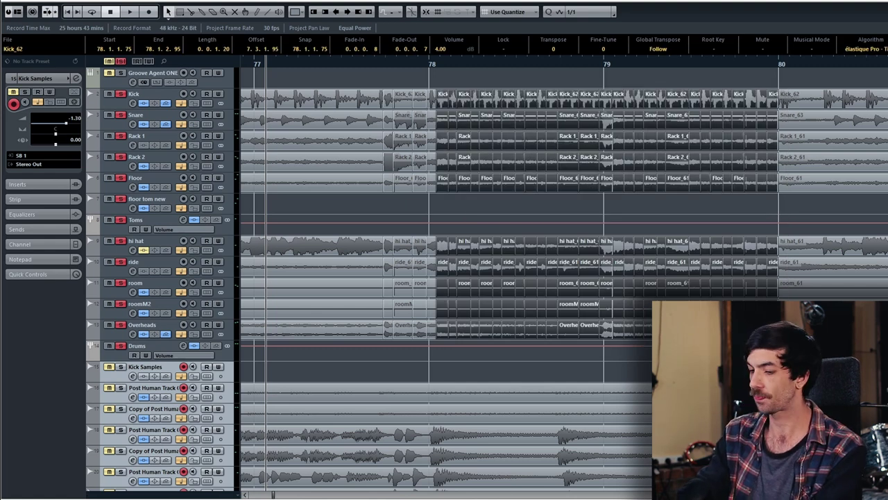
pyautogui.press('Delete')
pyautogui.moveTo(450, 334); pyautogui.dragTo(432, 73)
pyautogui.moveTo(437, 108); pyautogui.dragTo(782, 118)
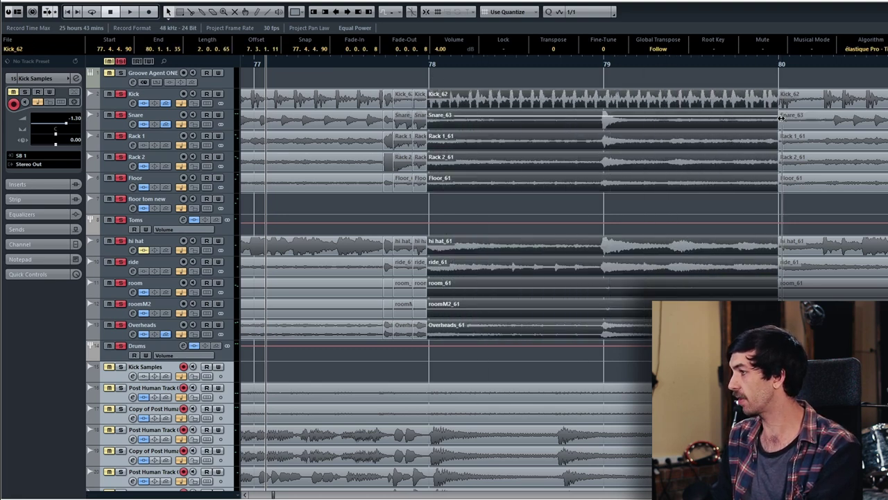
# Select the long bar 78 to 80 event on every drum track except Kick and set the quantize value to 1/16
pyautogui.moveTo(511, 358); pyautogui.dragTo(440, 132)
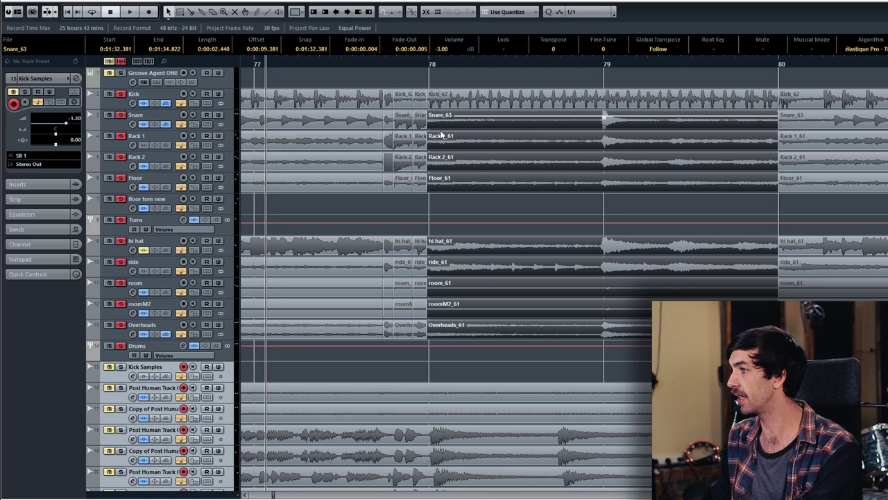
pyautogui.scroll(4, 515, 162)
pyautogui.scroll(-1, 508, 147)
pyautogui.hscroll(-2, 544, 146)
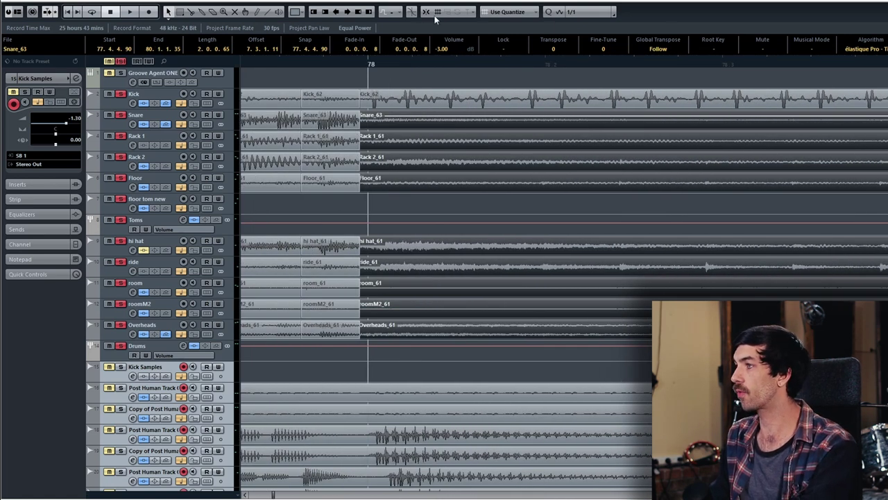
pyautogui.press('h')
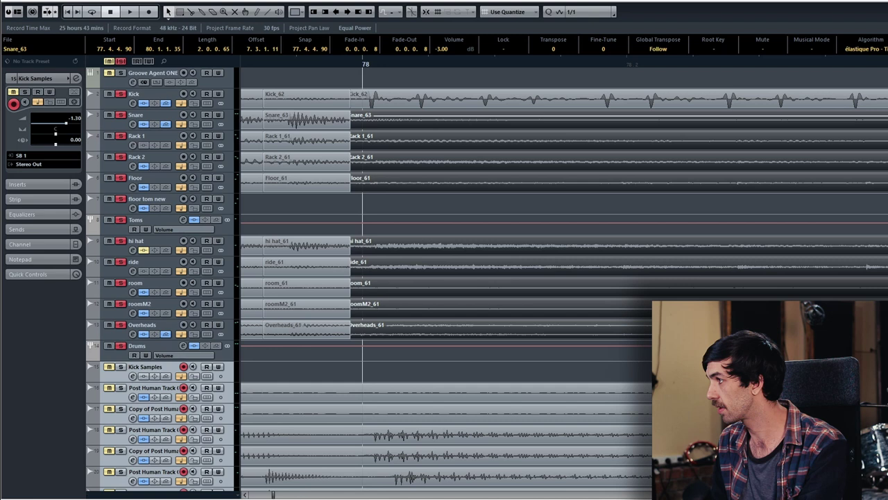
pyautogui.click(572, 12)
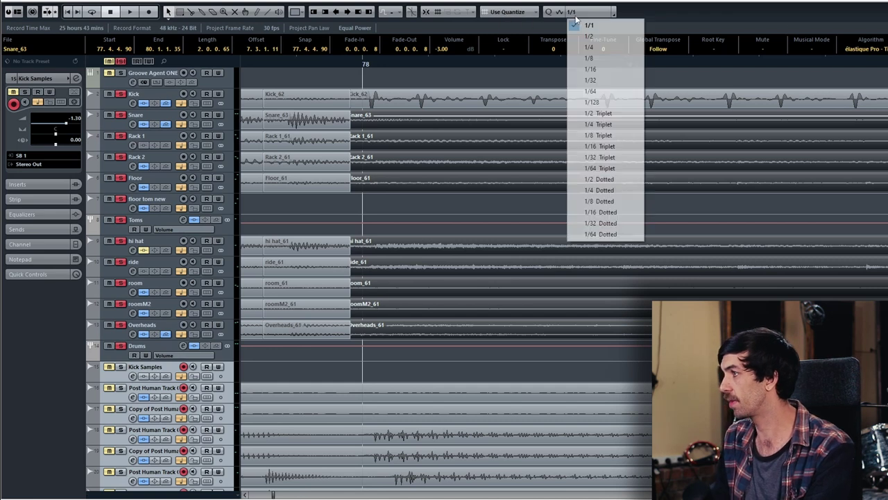
pyautogui.click(601, 71)
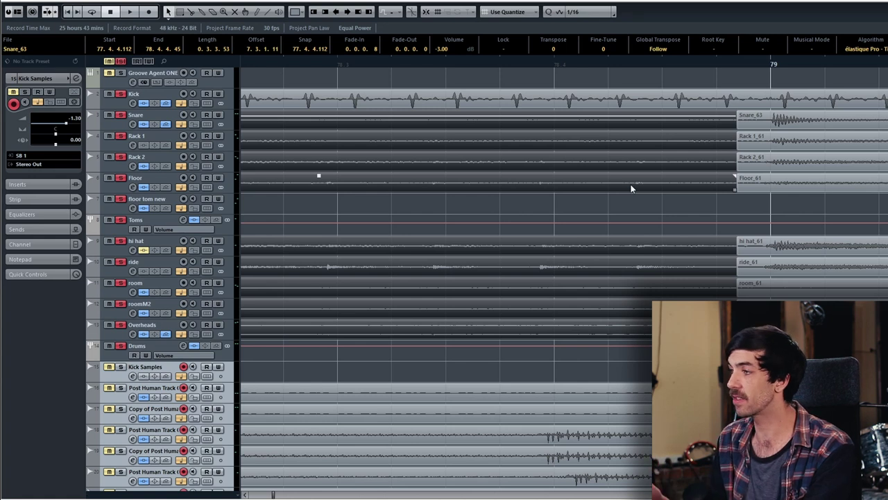
# Move the non-kick events before bar 79 later so they start at 78.1.1.38
pyautogui.click(624, 267)
pyautogui.moveTo(601, 126); pyautogui.dragTo(622, 124)
pyautogui.hscroll(-2, 606, 166)
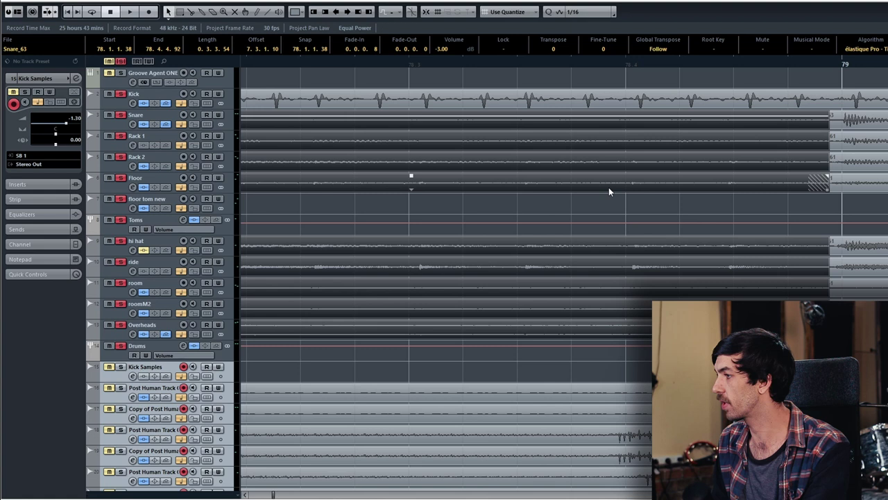
# Split the non-kick events at 78.3.4.72, just before beat 4, and shift the front piece later to start at 78.1.1.85
pyautogui.keyDown('alt'); pyautogui.click(604, 136); pyautogui.keyUp('alt')
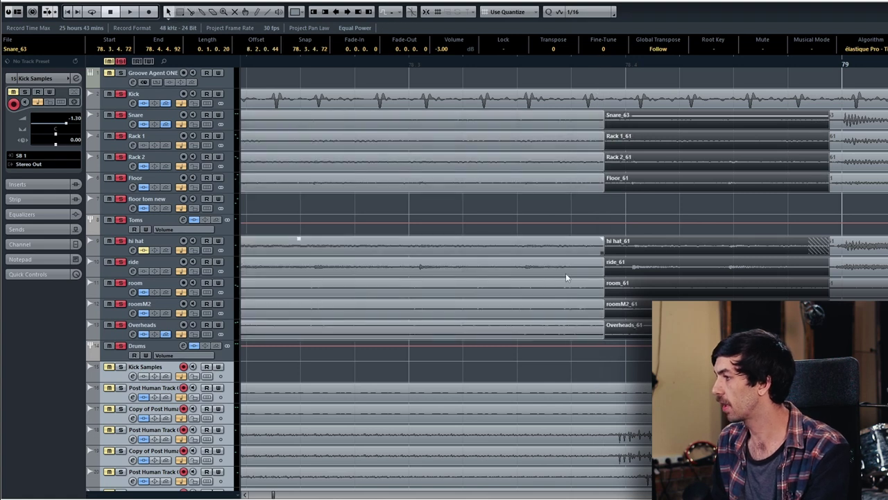
pyautogui.moveTo(563, 356); pyautogui.dragTo(535, 116)
pyautogui.moveTo(526, 122); pyautogui.dragTo(548, 128)
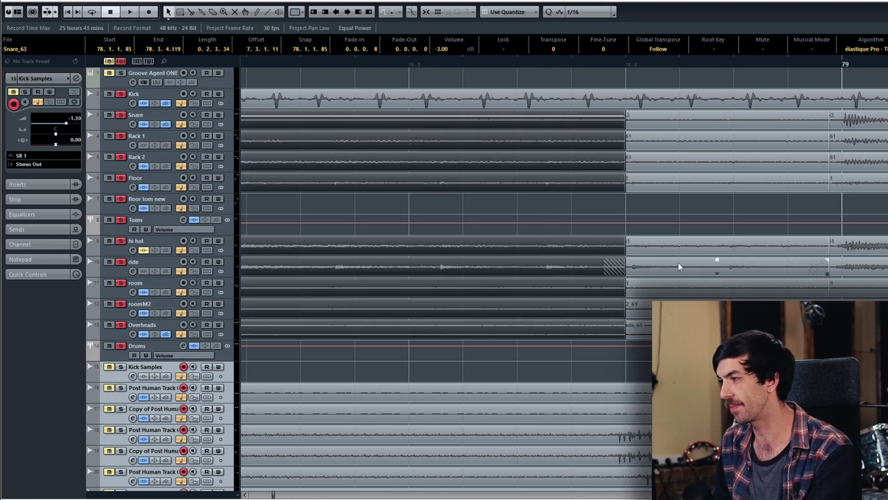
# Reposition the two non-kick pieces around beat 4 of bar 78, the second starting at 78.3.4.88, and split that one at 78.4.2.116
pyautogui.hscroll(-2, 391, 301)
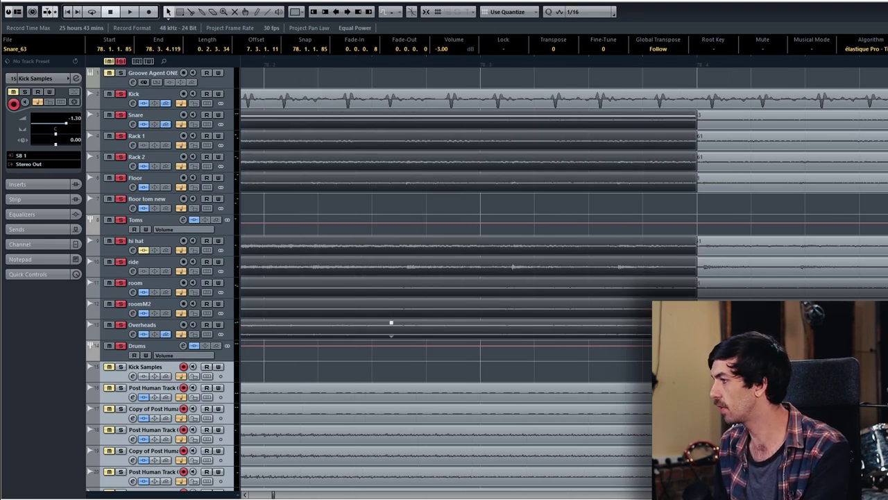
pyautogui.moveTo(651, 374); pyautogui.dragTo(602, 118)
pyautogui.moveTo(852, 372); pyautogui.dragTo(796, 130)
pyautogui.press('3')
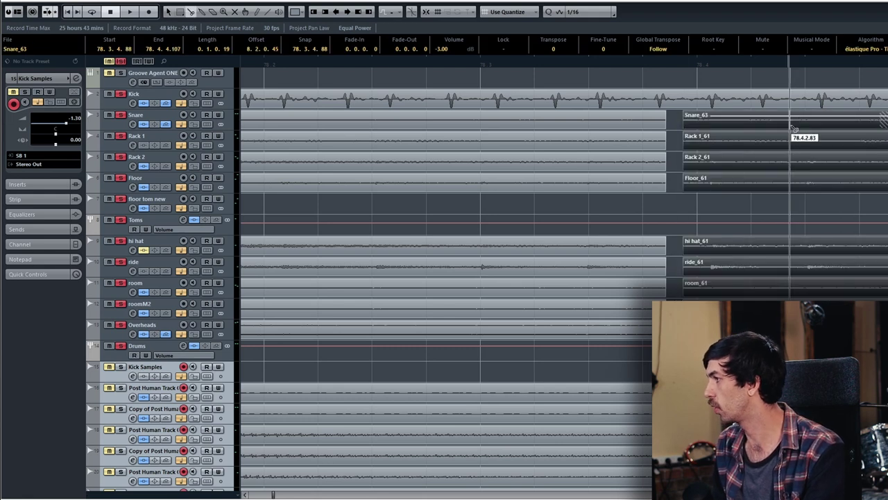
pyautogui.click(804, 129)
pyautogui.press('1')
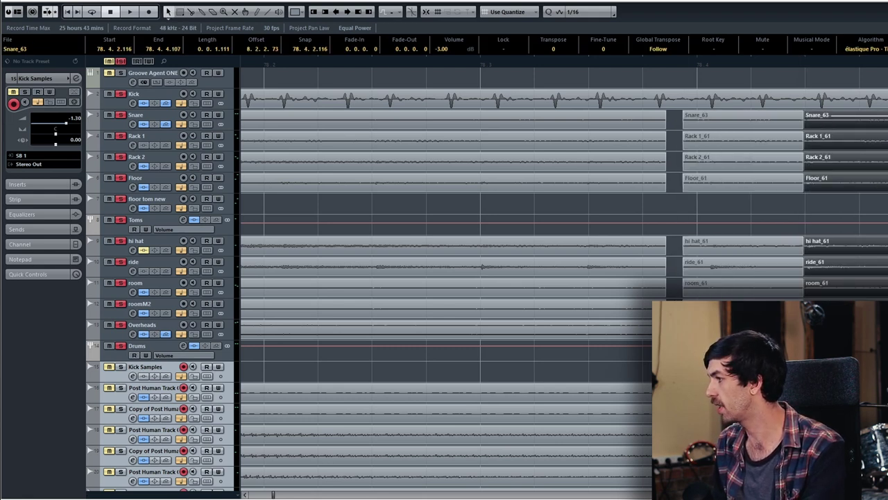
# Shift the non-kick pieces of bar 78 earlier, the last one starting at 78.4.2.60 and the front one at 78.1.1.17
pyautogui.click(753, 123)
pyautogui.moveTo(760, 118); pyautogui.dragTo(750, 121)
pyautogui.moveTo(839, 347); pyautogui.dragTo(779, 135)
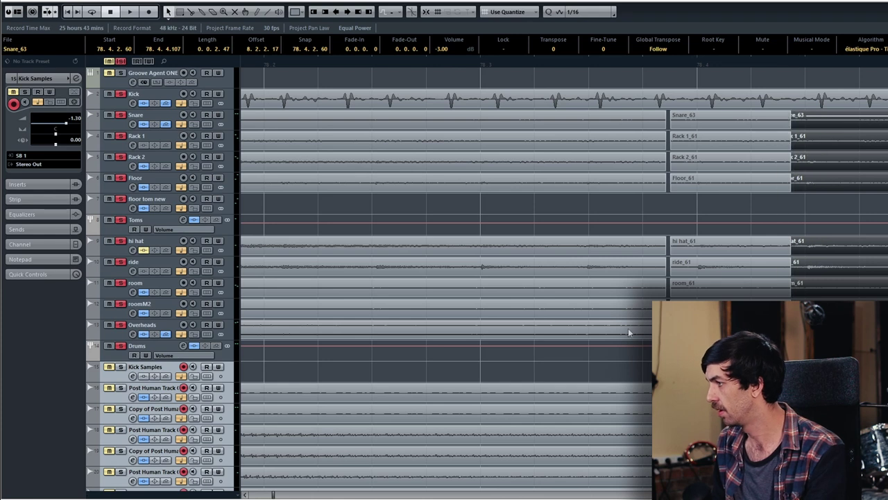
pyautogui.moveTo(712, 347); pyautogui.dragTo(656, 136)
pyautogui.moveTo(554, 356); pyautogui.dragTo(529, 129)
pyautogui.hscroll(-3, 486, 270)
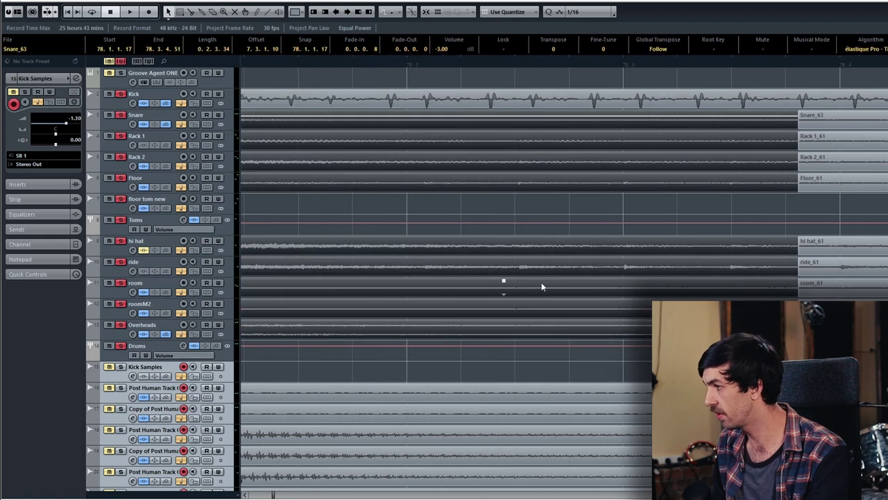
# Split the front non-kick piece just before beat 3 of bar 78 and nudge both resulting parts earlier to match the grid
pyautogui.keyDown('alt'); pyautogui.click(614, 273); pyautogui.keyUp('alt')
pyautogui.moveTo(555, 354); pyautogui.dragTo(610, 126)
pyautogui.moveTo(648, 344); pyautogui.dragTo(600, 128)
pyautogui.hscroll(-4, 622, 203)
pyautogui.moveTo(751, 300); pyautogui.dragTo(665, 124)
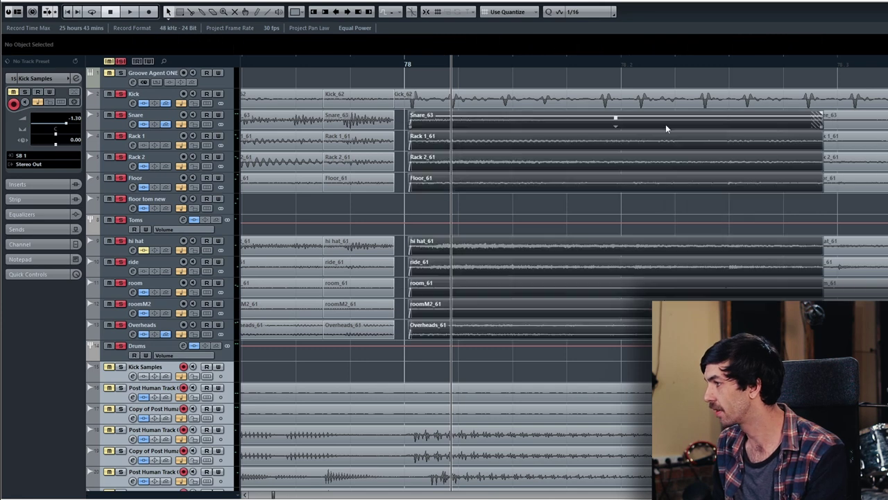
# Split the front non-kick piece between beats 2 and 3 and move its front part earlier to start at 77.4.4.103
pyautogui.click(714, 130)
pyautogui.press('1')
pyautogui.click(676, 223)
pyautogui.moveTo(680, 367); pyautogui.dragTo(637, 124)
pyautogui.moveTo(774, 357); pyautogui.dragTo(702, 131)
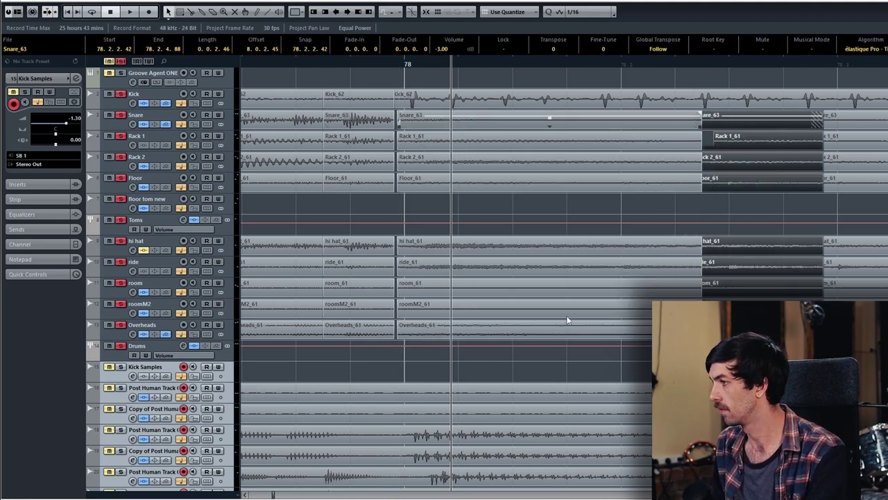
# Split the first non-kick piece at 78.1.4.76, move its front part to 78.1.1.7 and extend its start back to 77.4.4.89
pyautogui.moveTo(657, 379); pyautogui.dragTo(577, 123)
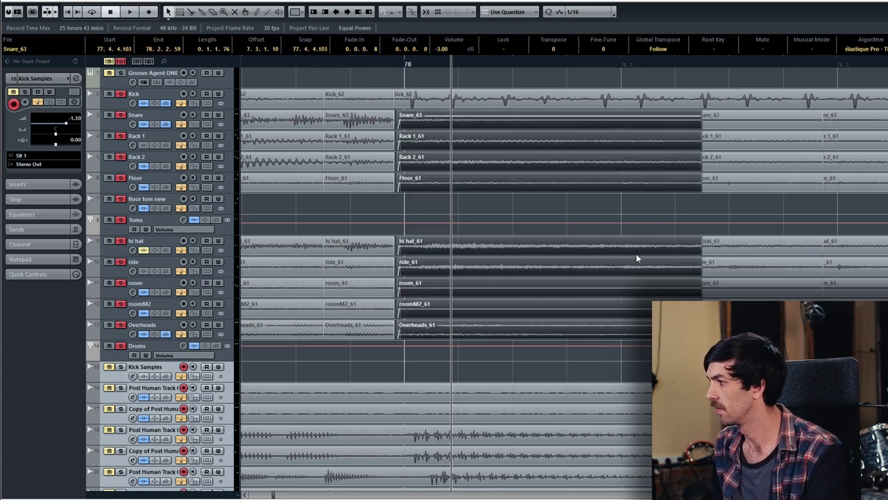
pyautogui.keyDown('alt'); pyautogui.click(601, 278); pyautogui.keyUp('alt')
pyautogui.click(526, 127)
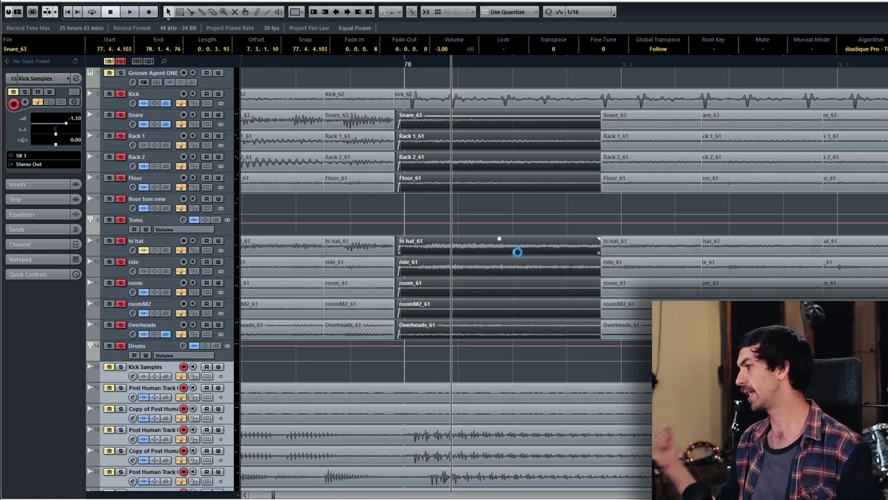
pyautogui.click(566, 270)
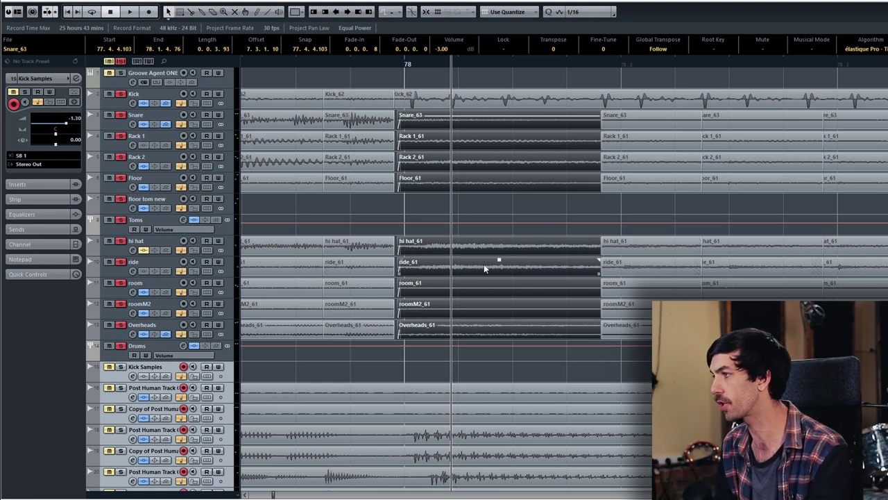
pyautogui.moveTo(500, 258); pyautogui.dragTo(540, 270)
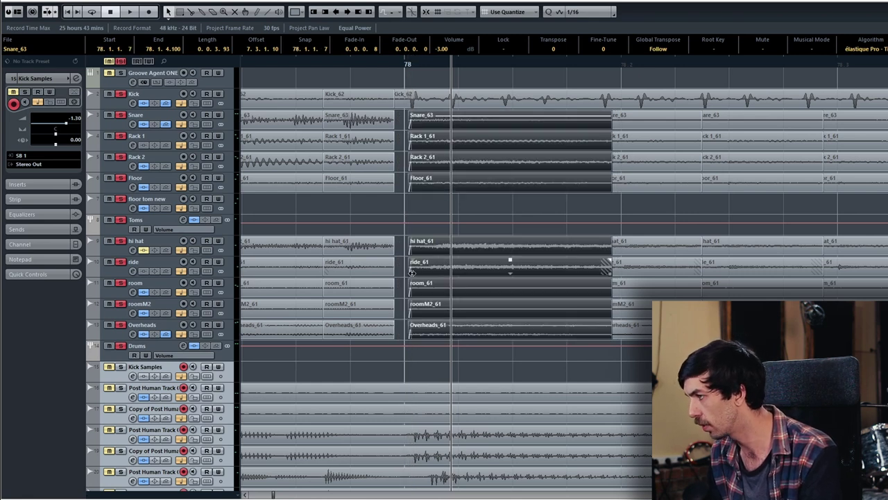
pyautogui.moveTo(411, 273); pyautogui.dragTo(394, 275)
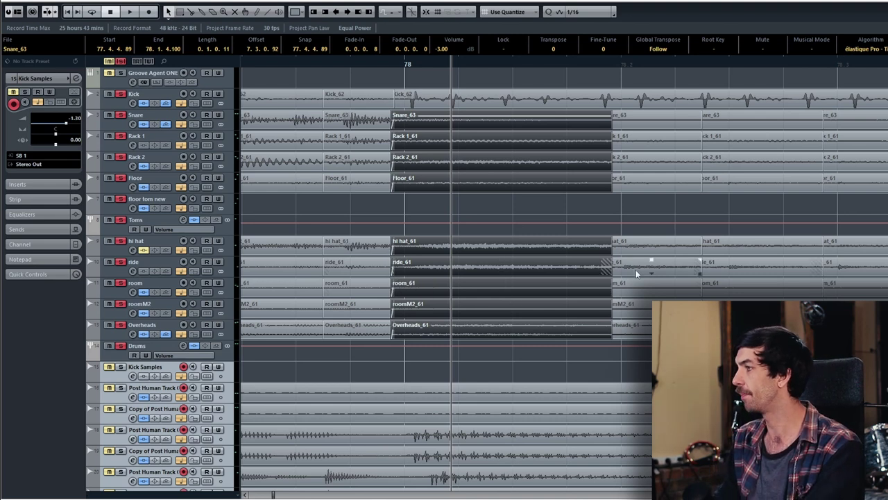
# Move the long kick event to start at 77.4.4.83, split it after the first hit and reposition the remainder to start at 78.1.1.62
pyautogui.scroll(-2, 635, 269)
pyautogui.scroll(5, 542, 87)
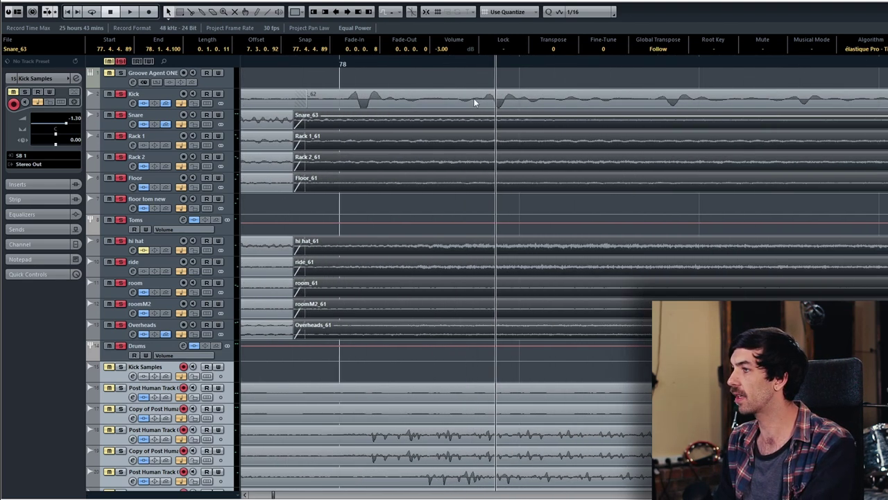
pyautogui.click(474, 102)
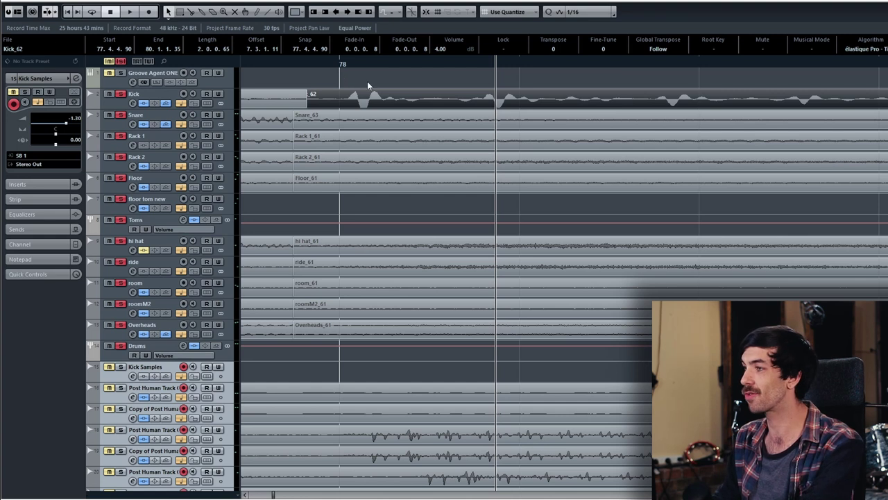
pyautogui.moveTo(390, 95); pyautogui.dragTo(381, 95)
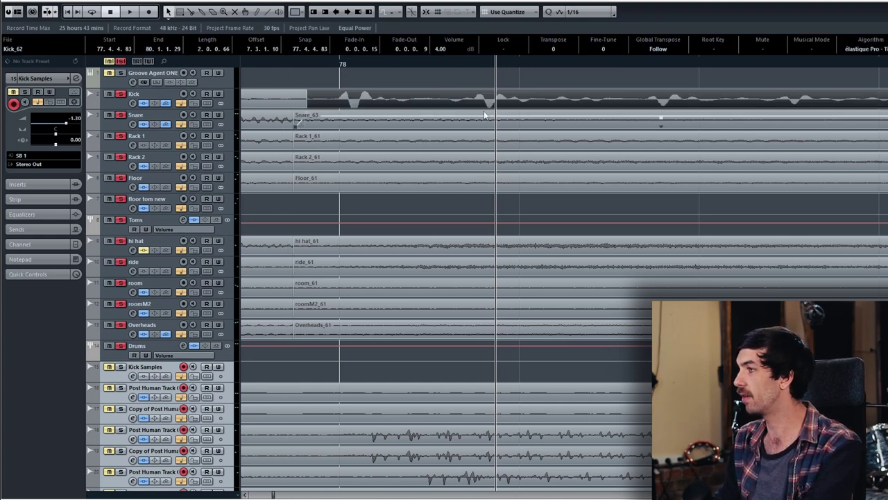
pyautogui.keyDown('alt'); pyautogui.click(445, 105); pyautogui.keyUp('alt')
pyautogui.moveTo(514, 104); pyautogui.dragTo(436, 104)
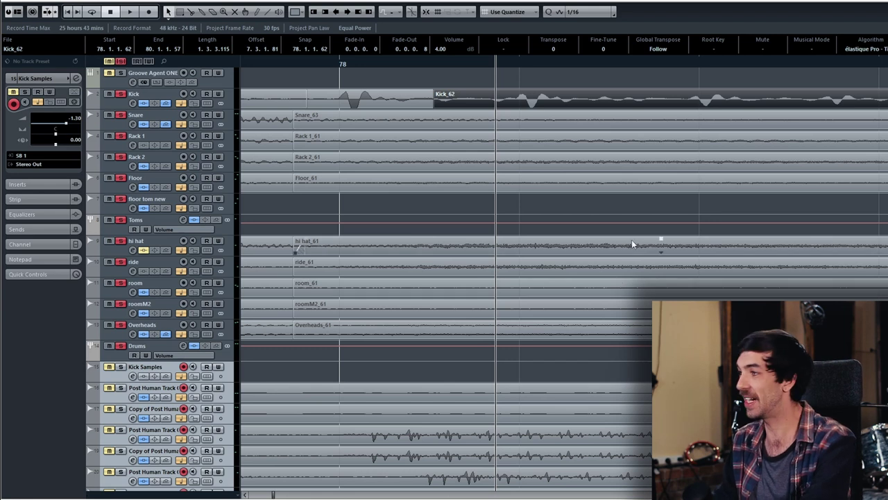
# Split the kick before each of the following two hits and align them to the grid, the last piece starting at 78.1.3.69
pyautogui.keyDown('alt'); pyautogui.click(672, 99); pyautogui.keyUp('alt')
pyautogui.moveTo(714, 100); pyautogui.dragTo(670, 106)
pyautogui.hscroll(3, 678, 110)
pyautogui.keyDown('alt'); pyautogui.click(528, 101); pyautogui.keyUp('alt')
pyautogui.moveTo(574, 97); pyautogui.dragTo(519, 104)
pyautogui.hscroll(2, 635, 113)
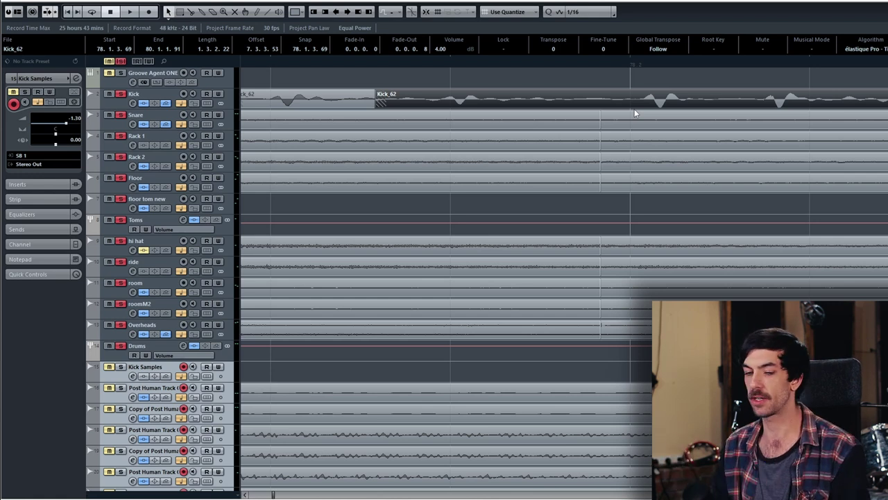
# Split the kick just before beat 2 of bar 78 and shift the remaining event to start at 78.1.4.102
pyautogui.press('3')
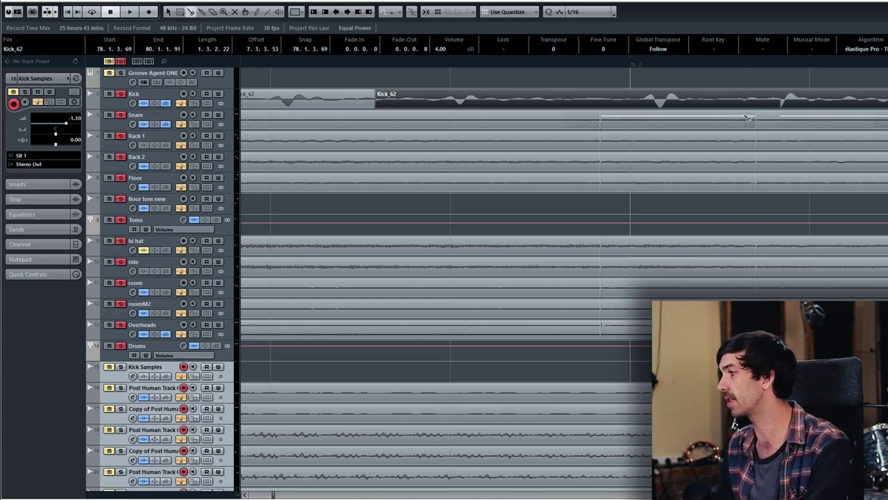
pyautogui.hscroll(3, 753, 104)
pyautogui.click(401, 98)
pyautogui.press('1')
pyautogui.moveTo(512, 102); pyautogui.dragTo(503, 105)
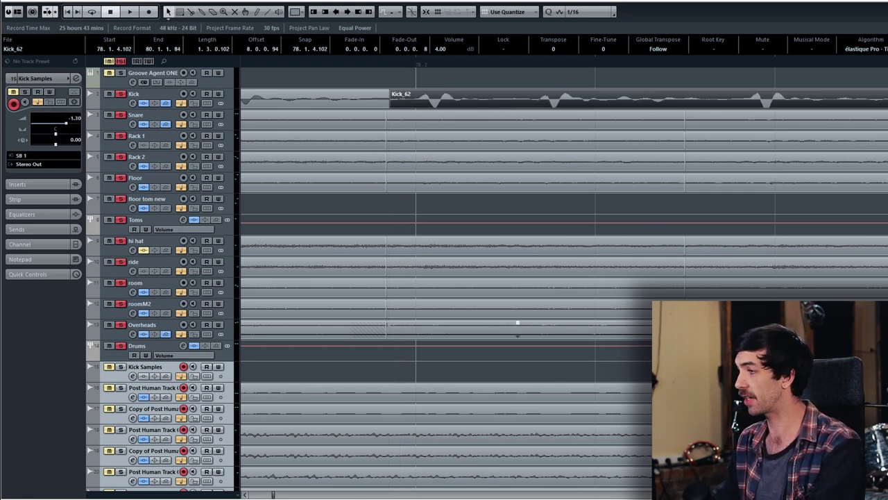
# Split and realign the kick hits after beat 2 of bar 78, with the last piece starting at 78.2.3.63
pyautogui.moveTo(390, 101); pyautogui.dragTo(562, 100)
pyautogui.hscroll(3, 682, 95)
pyautogui.keyDown('alt'); pyautogui.click(474, 102); pyautogui.keyUp('alt')
pyautogui.hscroll(4, 624, 101)
pyautogui.keyDown('alt'); pyautogui.click(457, 104); pyautogui.keyUp('alt')
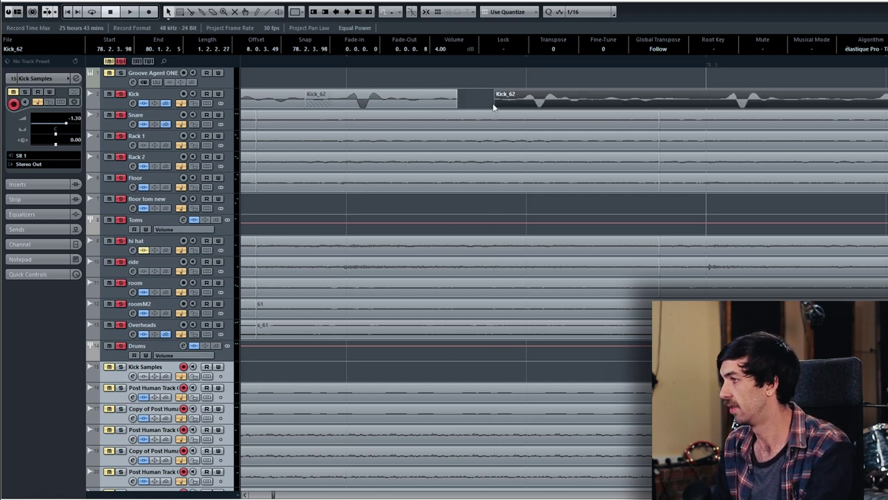
pyautogui.moveTo(499, 110); pyautogui.dragTo(442, 110)
# Split and align the kick hits around beat 3 of bar 78, with the remaining event starting at 78.3.1.69
pyautogui.hscroll(6, 573, 121)
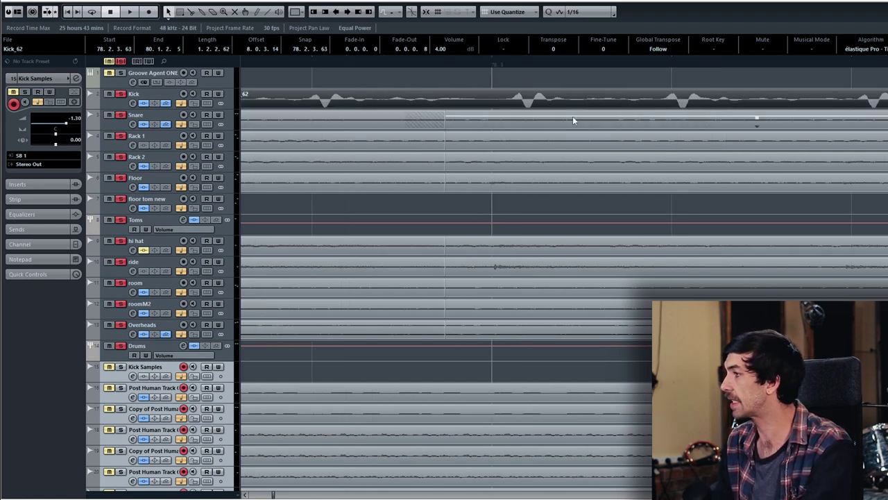
pyautogui.keyDown('alt'); pyautogui.click(469, 104); pyautogui.keyUp('alt')
pyautogui.moveTo(538, 102); pyautogui.dragTo(524, 99)
pyautogui.hscroll(6, 598, 106)
pyautogui.keyDown('alt'); pyautogui.click(408, 103); pyautogui.keyUp('alt')
pyautogui.moveTo(471, 103); pyautogui.dragTo(497, 102)
pyautogui.moveTo(435, 105); pyautogui.dragTo(382, 106)
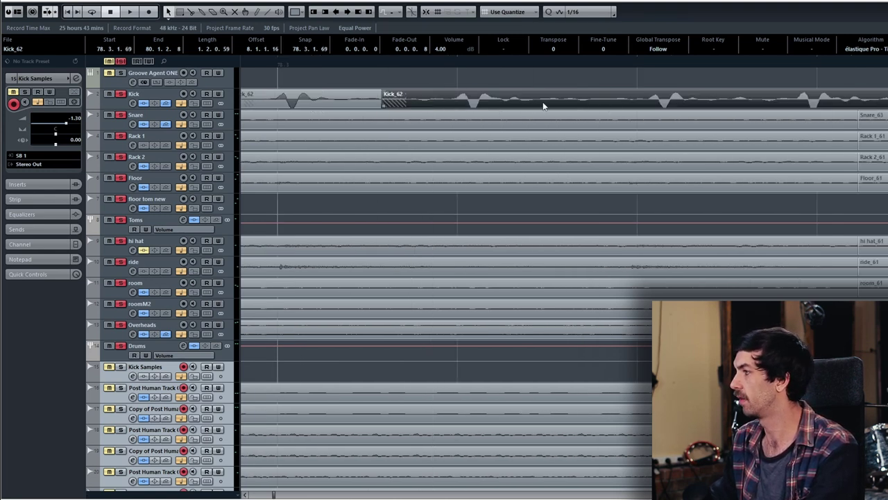
# Split the kick at the grid drift after beat 3 and nudge the remaining event earlier to start at 78.3.2.97
pyautogui.hscroll(8, 546, 116)
pyautogui.scroll(-3, 546, 116)
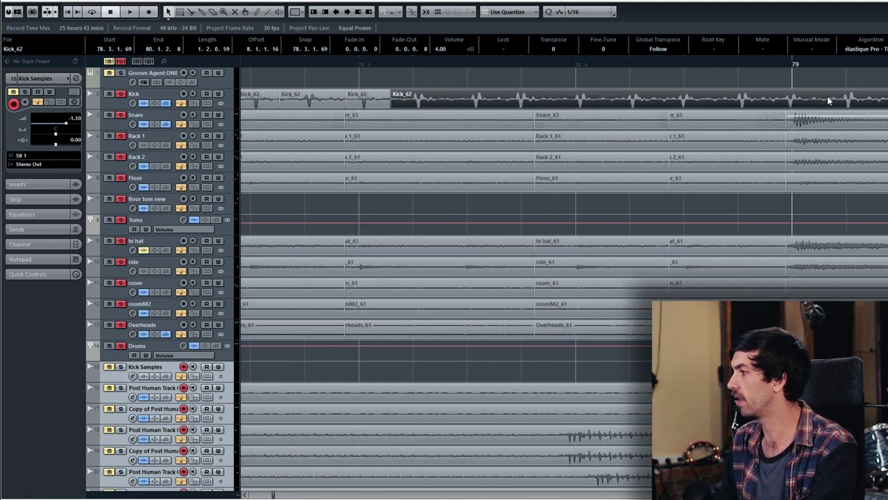
pyautogui.scroll(3, 524, 100)
pyautogui.hscroll(-4, 373, 104)
pyautogui.scroll(1, 517, 104)
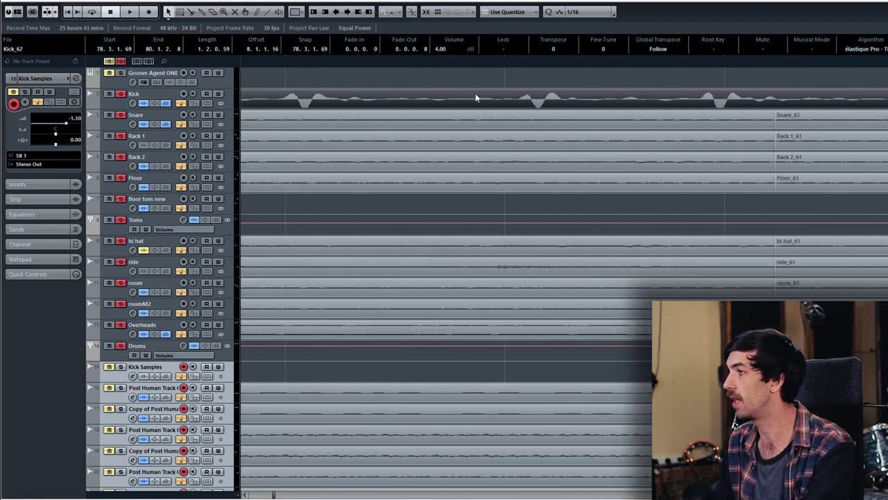
pyautogui.keyDown('alt'); pyautogui.click(474, 98); pyautogui.keyUp('alt')
pyautogui.moveTo(552, 103); pyautogui.dragTo(539, 101)
# Split the kick before each of the two hits leading up to beat 4 of bar 78 and align both with the grid
pyautogui.hscroll(6, 585, 103)
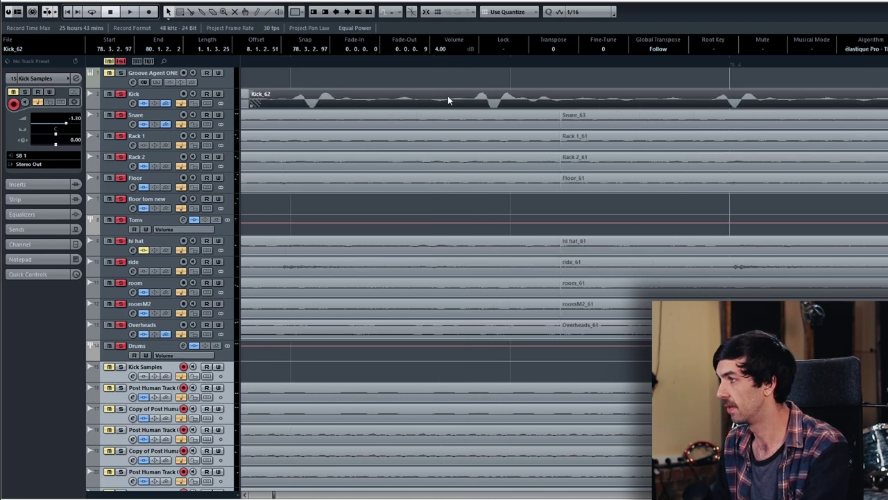
pyautogui.keyDown('alt'); pyautogui.click(447, 95); pyautogui.keyUp('alt')
pyautogui.moveTo(447, 97); pyautogui.dragTo(532, 100)
pyautogui.moveTo(474, 106); pyautogui.dragTo(423, 106)
pyautogui.hscroll(3, 660, 104)
pyautogui.keyDown('alt'); pyautogui.click(465, 104); pyautogui.keyUp('alt')
pyautogui.moveTo(567, 100); pyautogui.dragTo(549, 99)
# Split the kick at 78.4.1.89 and again before the following hit, aligning the pieces so the last starts at 78.4.2.71
pyautogui.hscroll(4, 641, 119)
pyautogui.keyDown('alt'); pyautogui.click(393, 104); pyautogui.keyUp('alt')
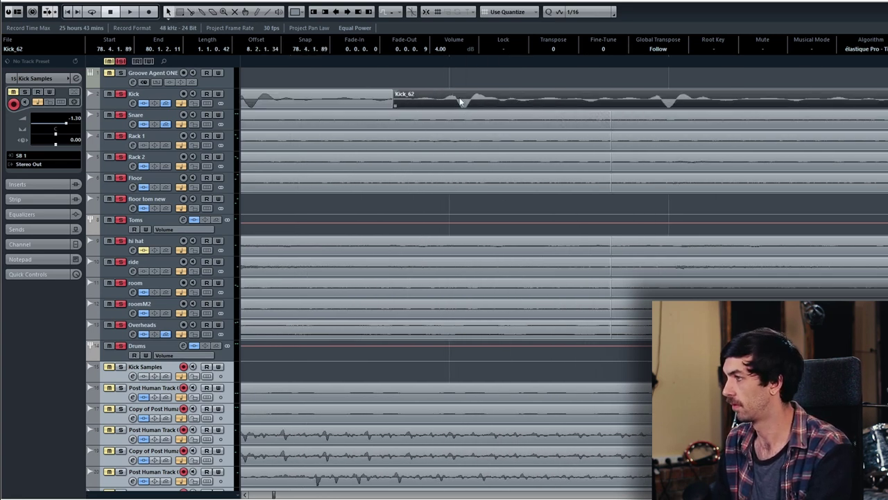
pyautogui.moveTo(489, 102); pyautogui.dragTo(490, 100)
pyautogui.moveTo(400, 105); pyautogui.dragTo(376, 106)
pyautogui.hscroll(3, 535, 112)
pyautogui.keyDown('alt'); pyautogui.click(392, 98); pyautogui.keyUp('alt')
pyautogui.moveTo(455, 100); pyautogui.dragTo(461, 98)
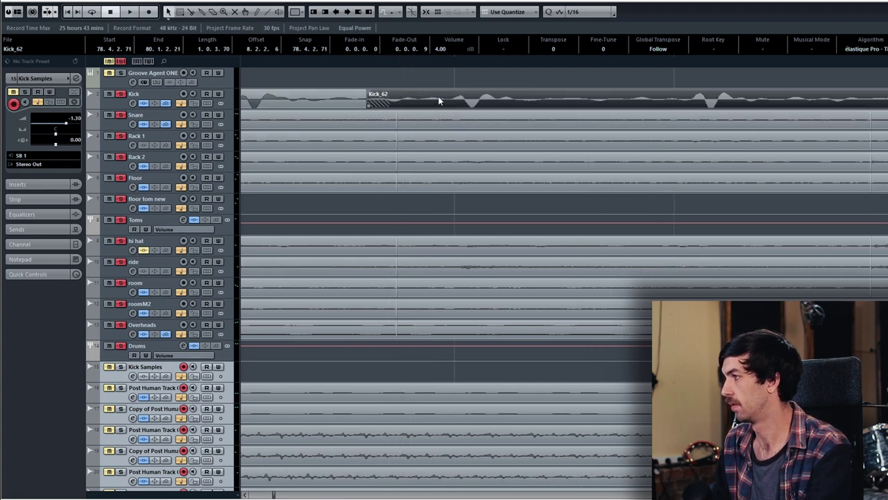
# Split and align the last kick hits of bar 78, with the event leading into bar 79 starting at 78.4.4.72
pyautogui.hscroll(3, 430, 104)
pyautogui.keyDown('alt'); pyautogui.click(411, 105); pyautogui.keyUp('alt')
pyautogui.moveTo(492, 100); pyautogui.dragTo(472, 98)
pyautogui.hscroll(3, 534, 105)
pyautogui.keyDown('alt'); pyautogui.click(473, 102); pyautogui.keyUp('alt')
pyautogui.moveTo(547, 99)
pyautogui.mouseDown()
pyautogui.moveTo(569, 98)
pyautogui.moveTo(553, 104)
pyautogui.mouseUp()
pyautogui.moveTo(498, 107); pyautogui.dragTo(450, 106)
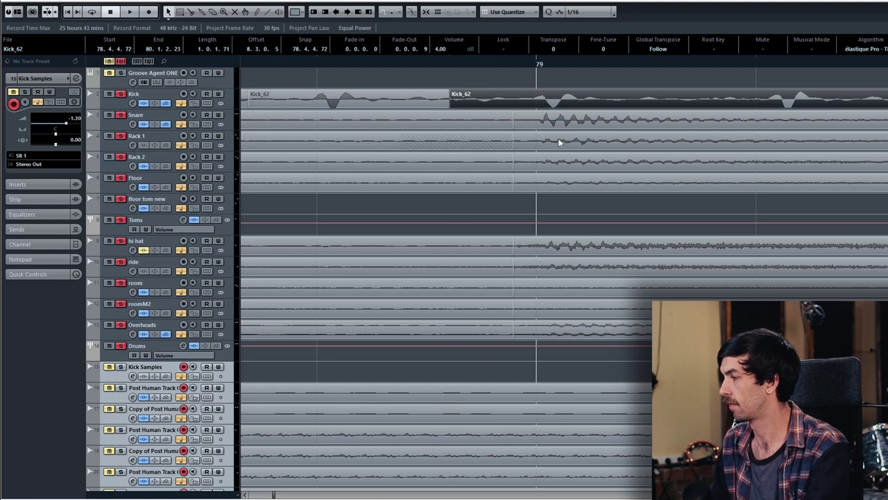
# Select all edited drum pieces across bar 78, kick included, and crossfade them
pyautogui.scroll(-5, 553, 153)
pyautogui.moveTo(606, 361); pyautogui.dragTo(352, 108)
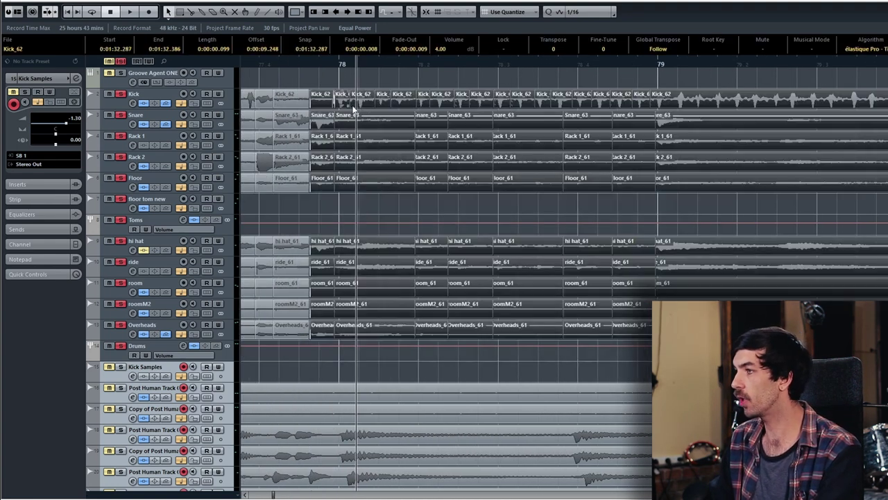
pyautogui.press('x')
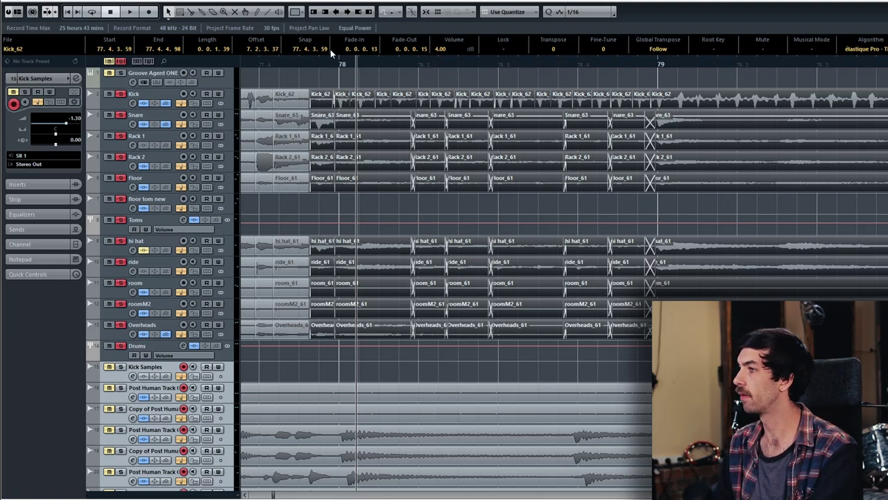
# Set the locator range to bar 78 to 79 and the quantize value to 1/1 with snap enabled
pyautogui.click(303, 65)
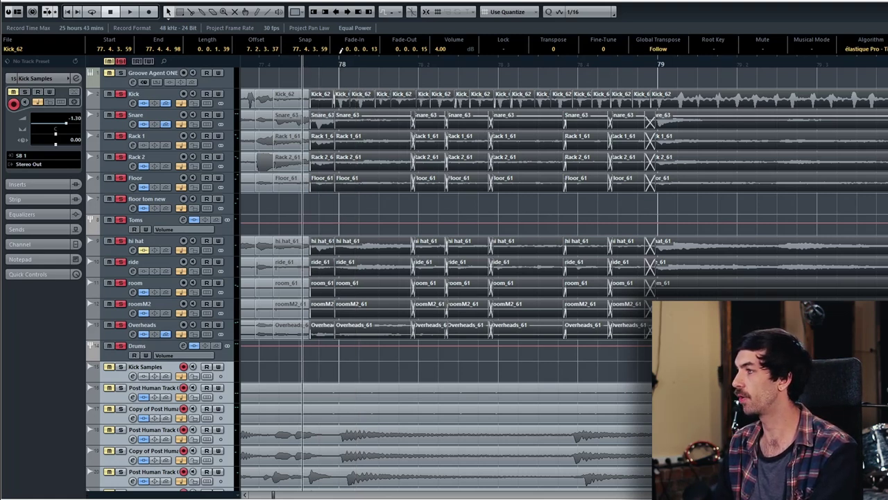
pyautogui.moveTo(340, 64); pyautogui.dragTo(649, 63)
pyautogui.click(573, 11)
pyautogui.click(587, 25)
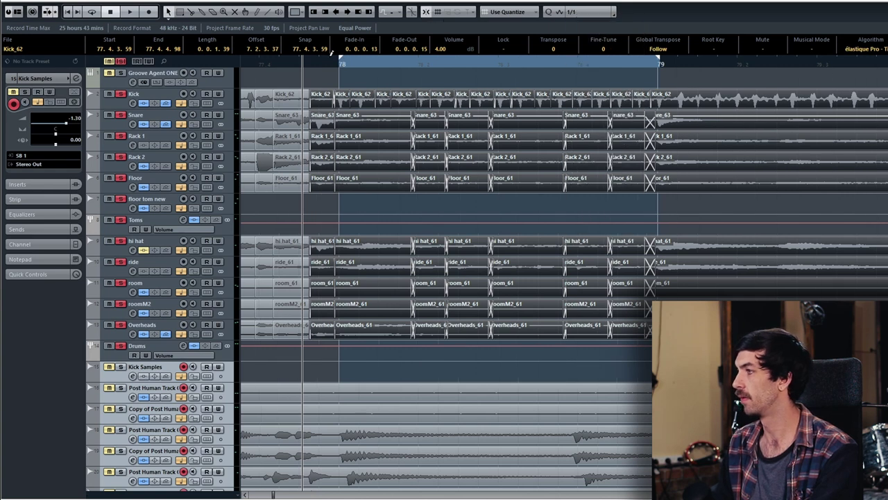
# Clear the selection and play back the edited drums from just before bar 78 into the following bars
pyautogui.moveTo(386, 65); pyautogui.dragTo(416, 50)
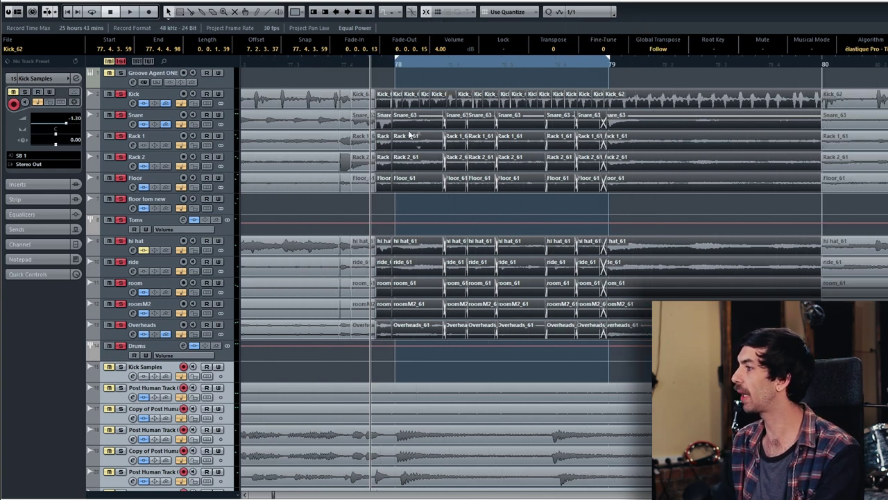
pyautogui.click(645, 365)
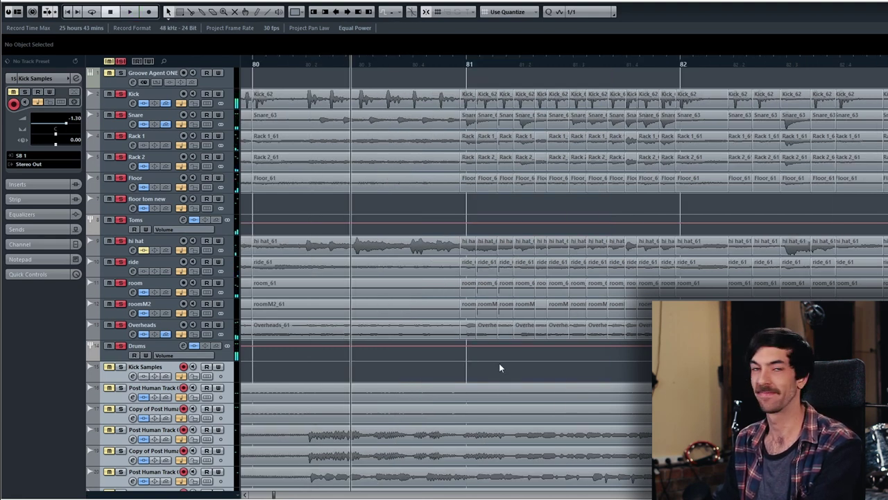
pyautogui.hscroll(-3, 500, 368)
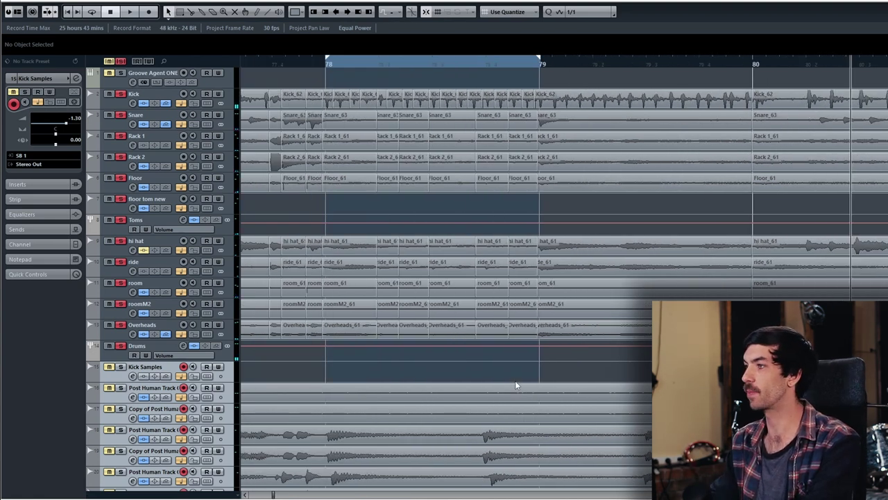
pyautogui.press('KP_0')
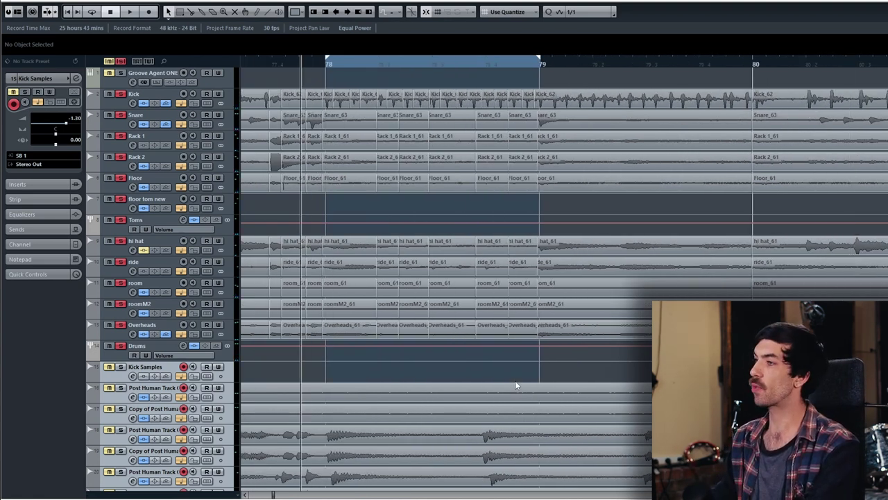
pyautogui.press('g')
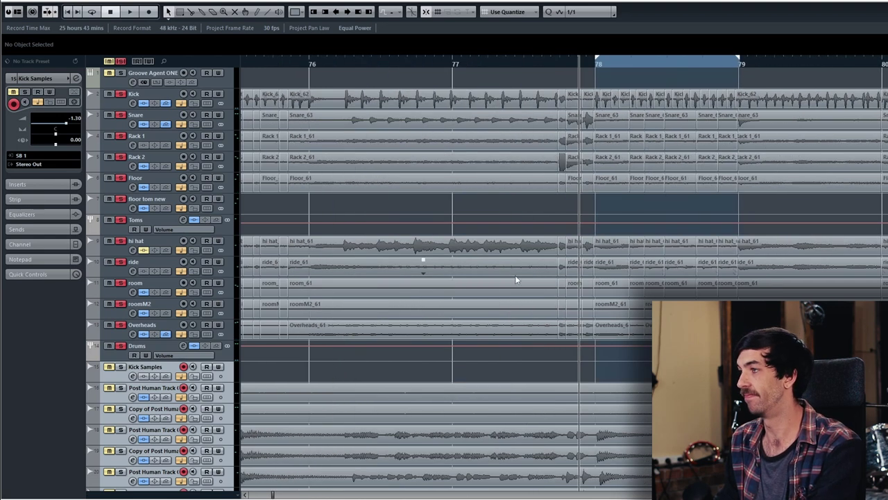
pyautogui.press('space')
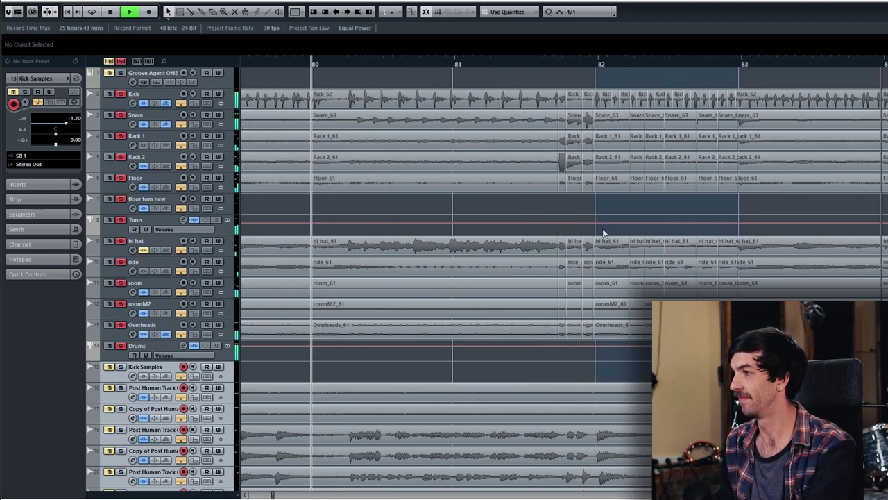
pyautogui.press('space')
# Play back the drums from bar 73 to hear the lead-in to the edited section
pyautogui.press('h')
pyautogui.press('g')
pyautogui.hscroll(-4, 632, 129)
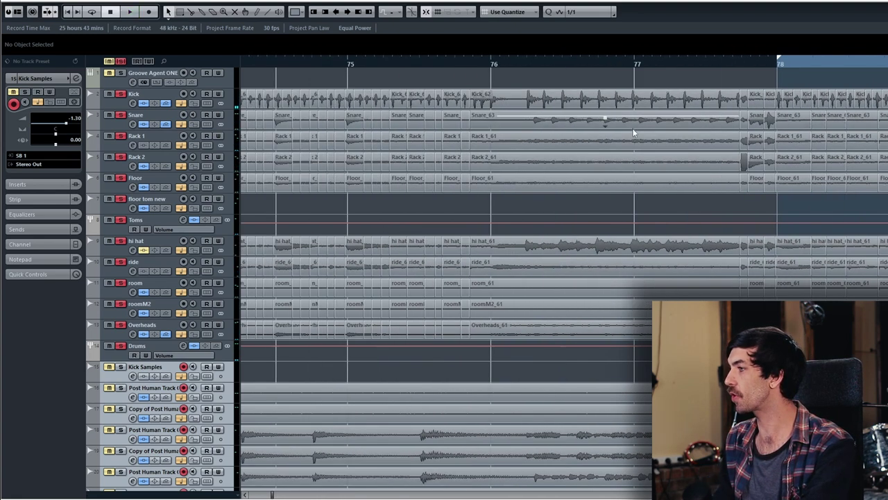
pyautogui.moveTo(444, 61); pyautogui.dragTo(282, 82)
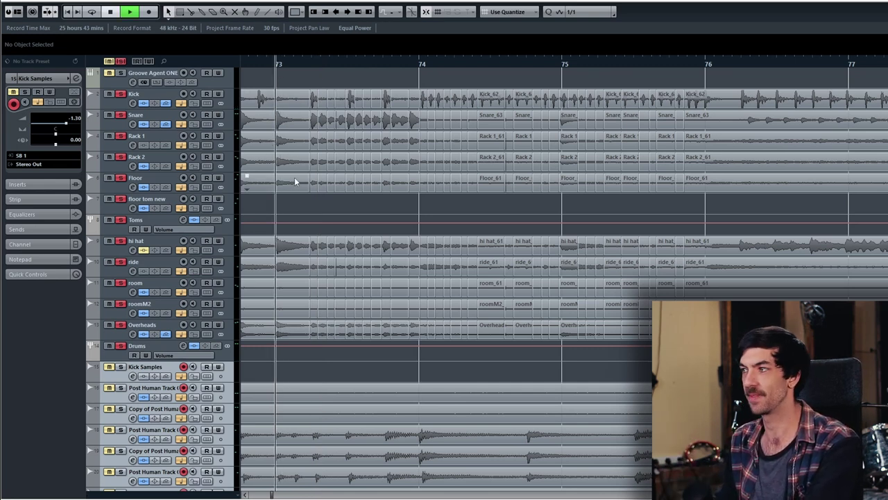
pyautogui.press('space')
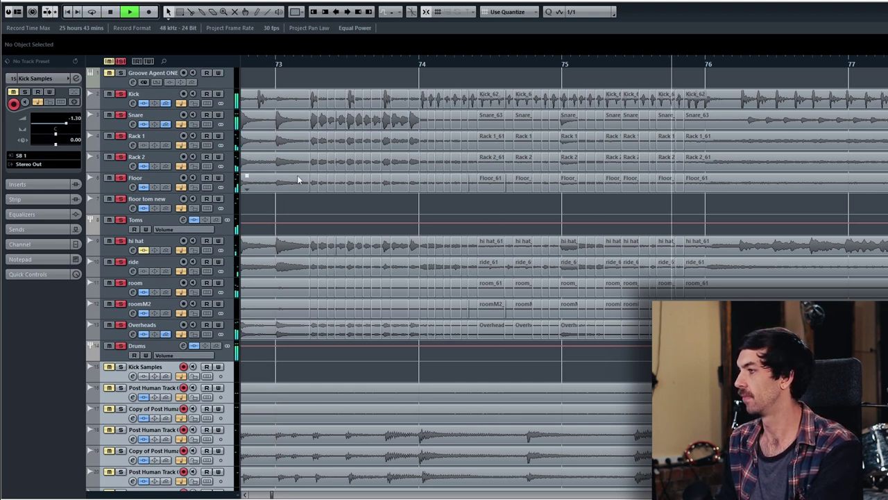
pyautogui.press('space')
# Play back the drums from just after bar 77 through the edited bar 78
pyautogui.hscroll(4, 601, 183)
pyautogui.hscroll(-1, 608, 181)
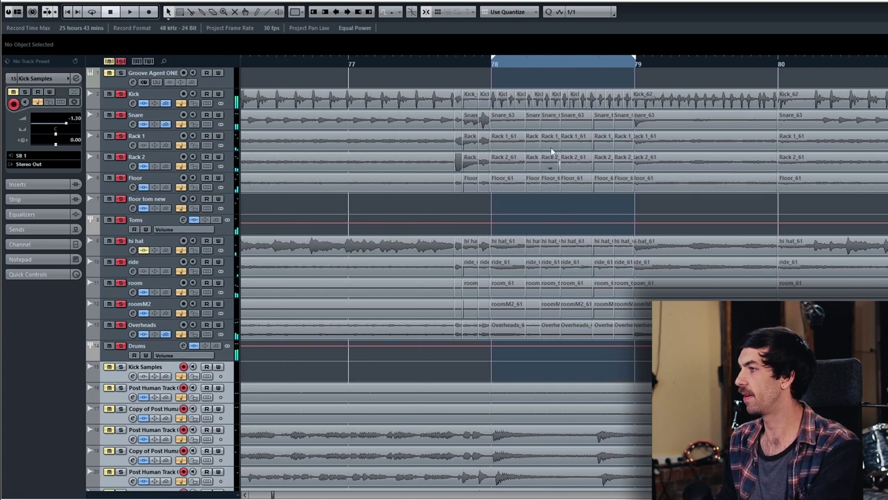
pyautogui.click(371, 62)
pyautogui.press('space')
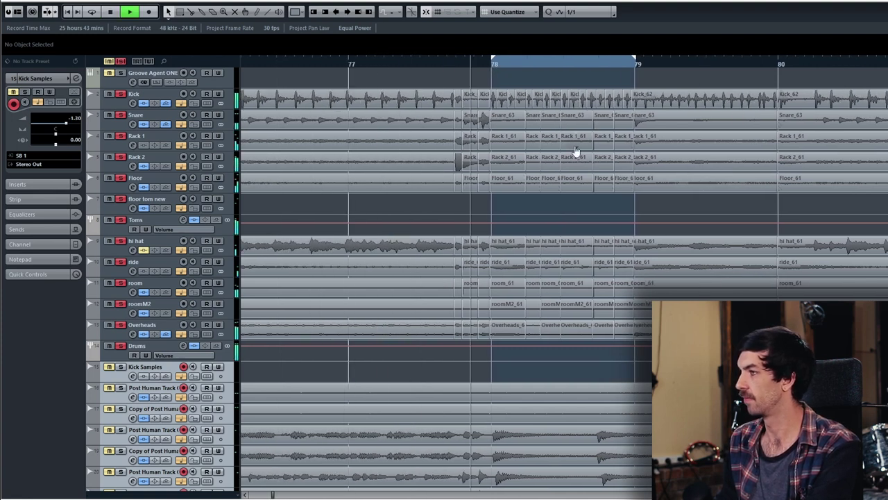